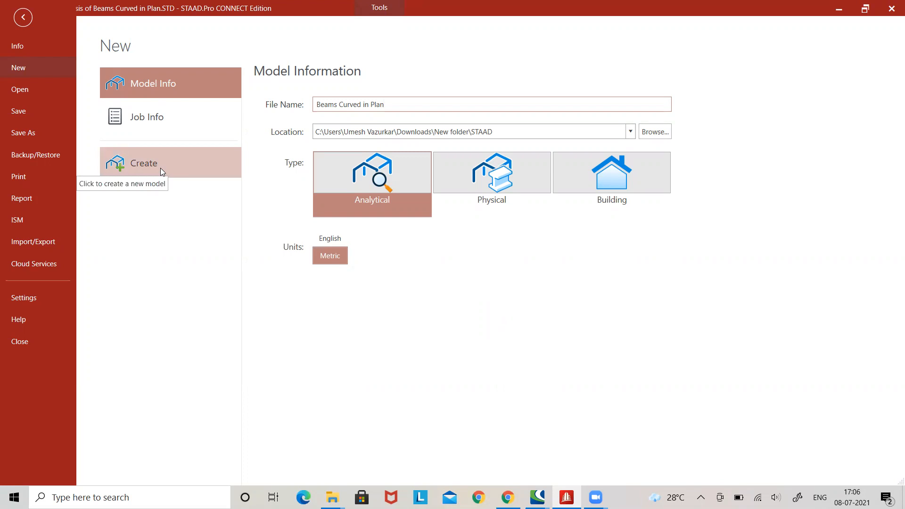
# Create the metric analytical model "Beams Curved in Plan" and open the Structure Wizard.
pyautogui.click(160, 168)
pyautogui.click(430, 282)
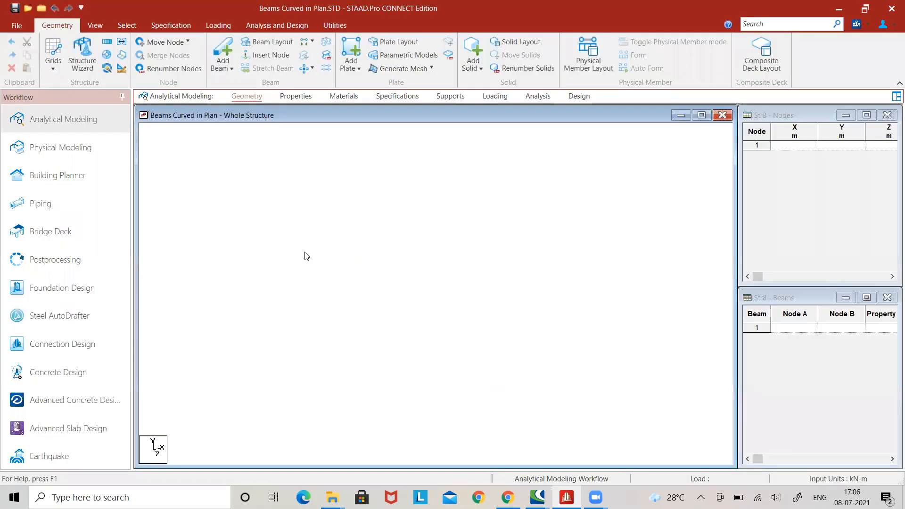
pyautogui.click(92, 60)
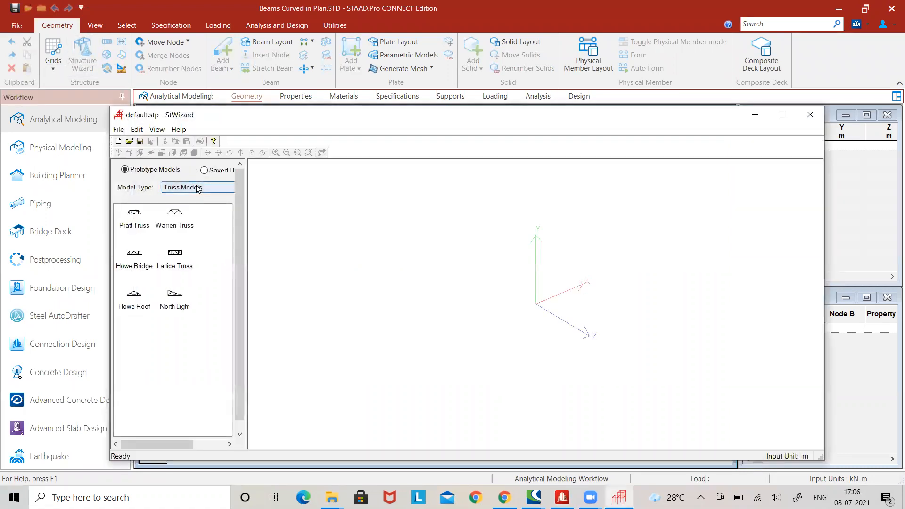
# Generate a Circular Beam frame prototype with a 5 m radius, a 360° angle and 20 bays along the periphery.
pyautogui.click(197, 189)
pyautogui.click(189, 204)
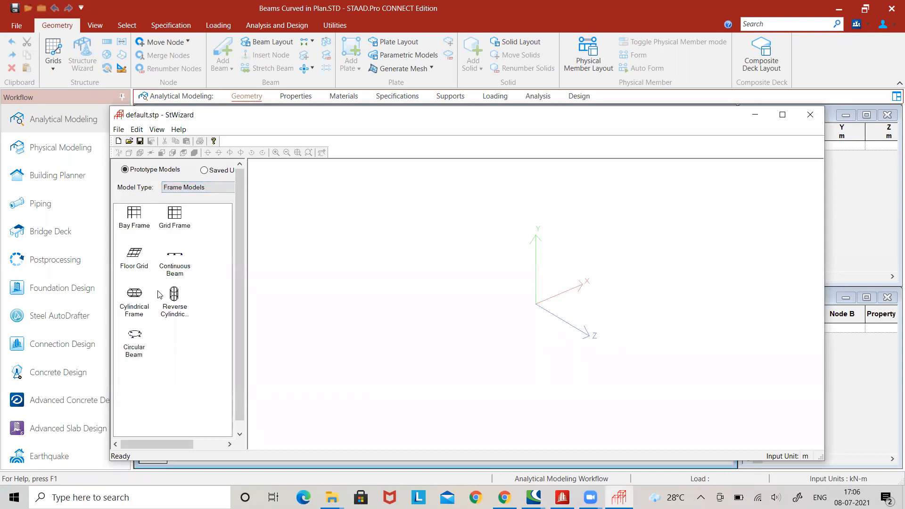
pyautogui.click(135, 343)
pyautogui.doubleClick(134, 339)
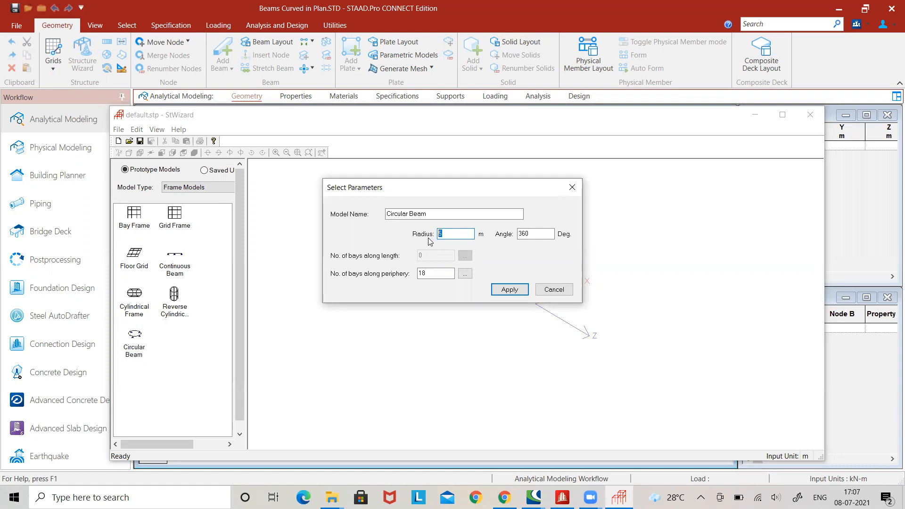
pyautogui.click(539, 233)
pyautogui.moveTo(430, 275); pyautogui.dragTo(415, 279)
pyautogui.write('20')
pyautogui.click(507, 290)
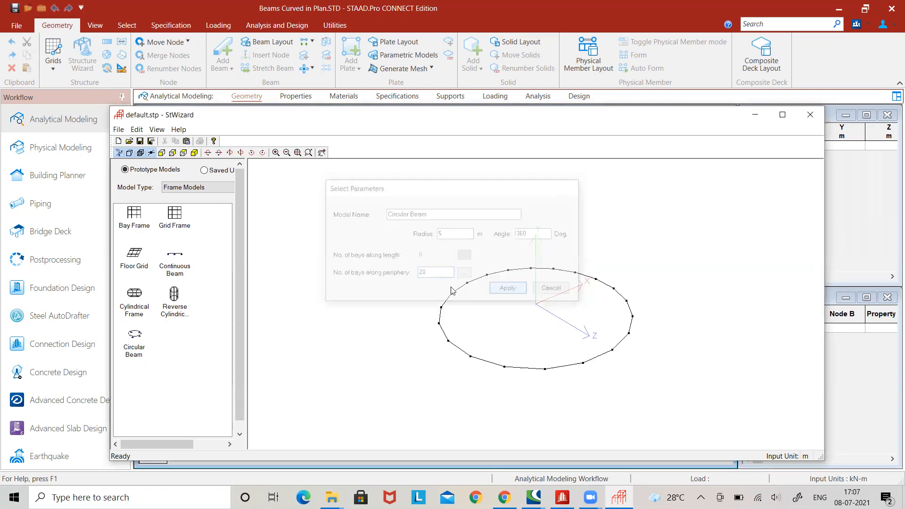
# Transfer the circular beam prototype into the analytical model with X, Y and Z offsets of 0 m.
pyautogui.click(186, 141)
pyautogui.click(489, 276)
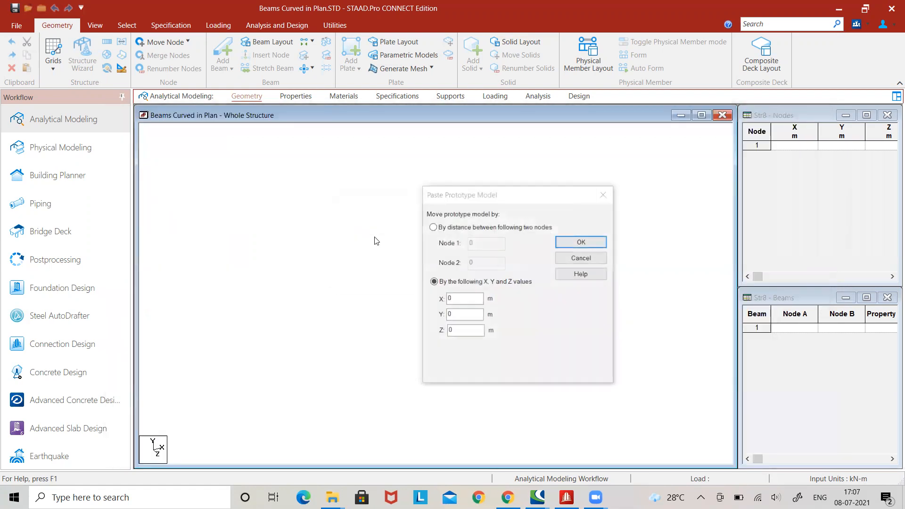
pyautogui.click(584, 241)
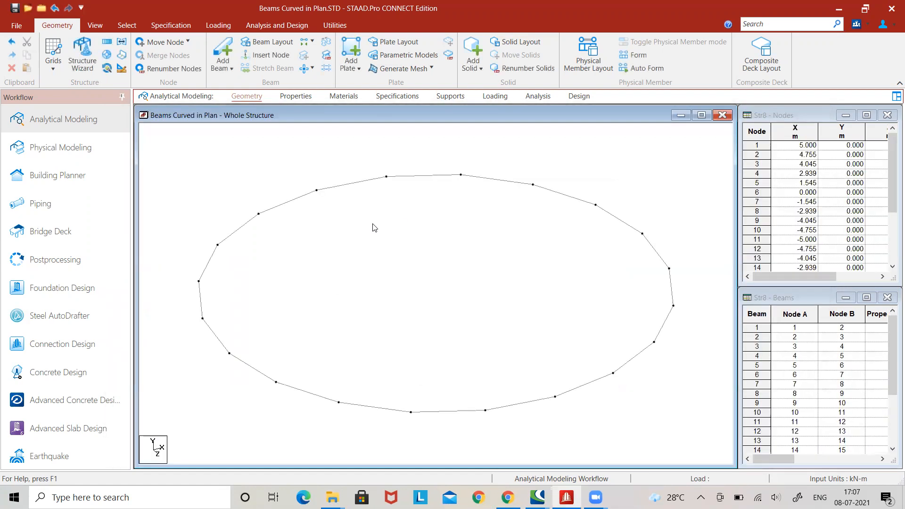
# Define a rectangular concrete section with YD 0.35 m and ZD 0.25 m.
pyautogui.click(302, 98)
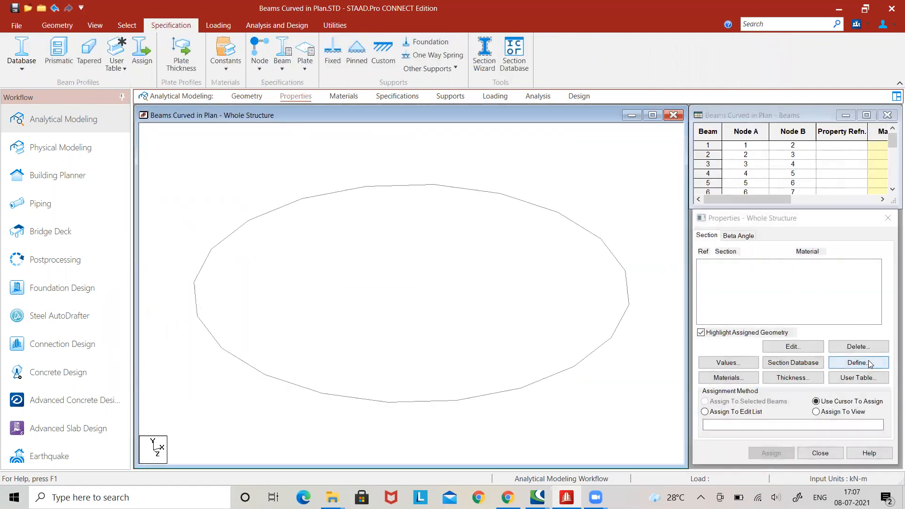
pyautogui.click(869, 363)
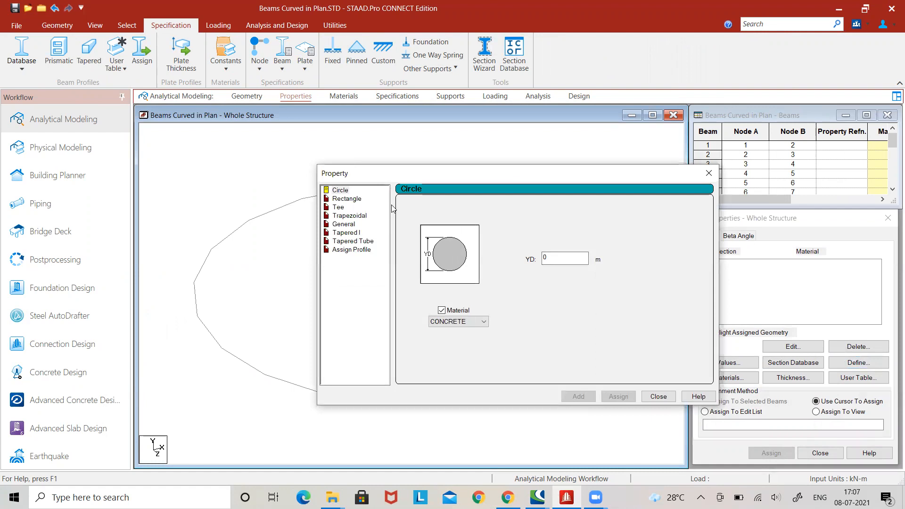
pyautogui.click(347, 199)
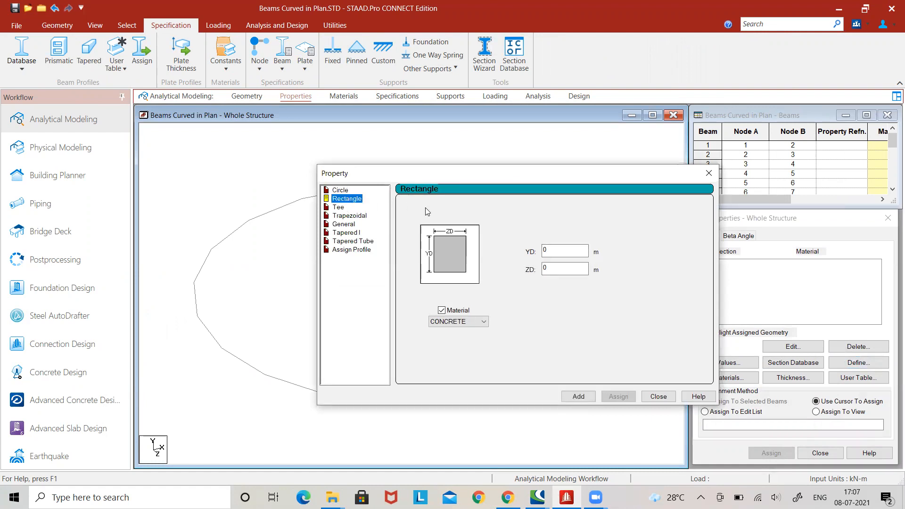
pyautogui.click(559, 251)
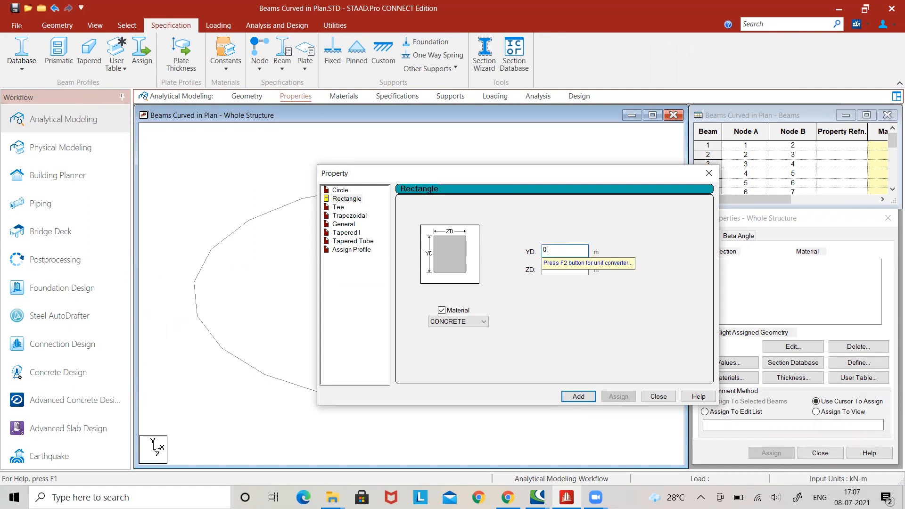
pyautogui.press('Tab')
pyautogui.write('0')
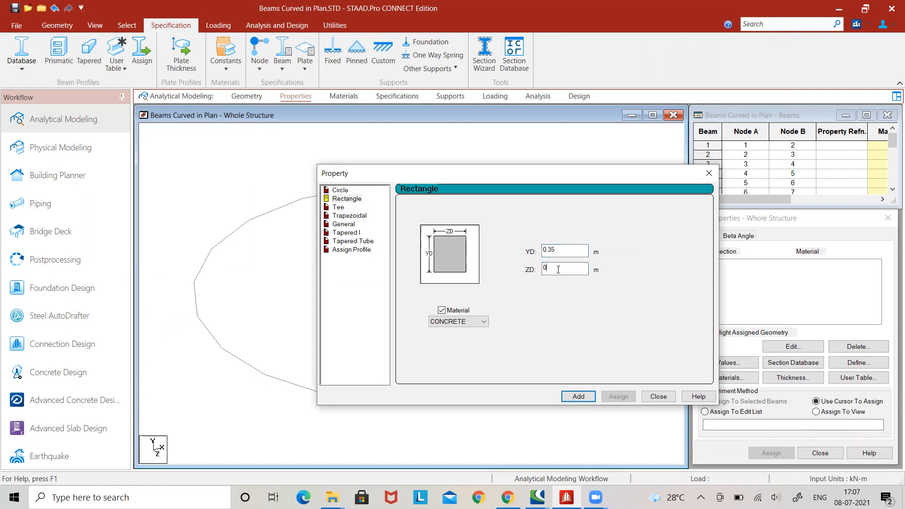
pyautogui.write('.25')
pyautogui.click(467, 322)
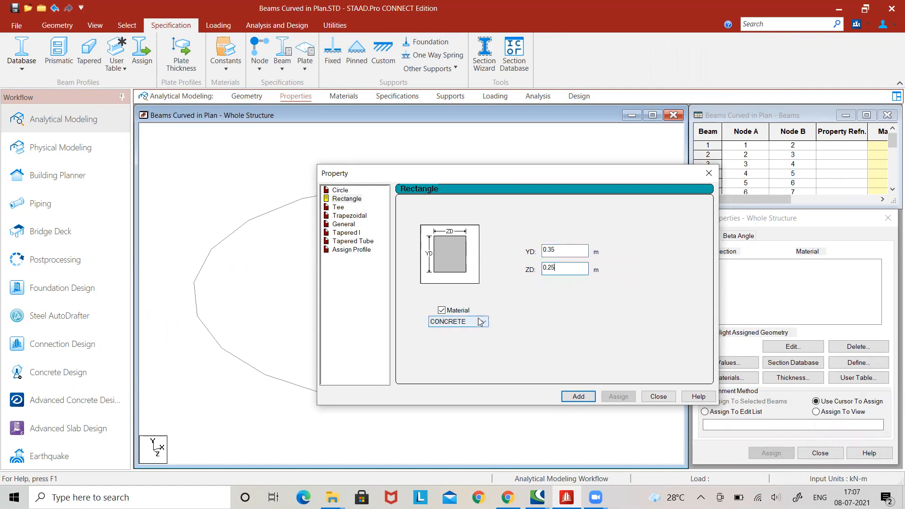
pyautogui.click(458, 339)
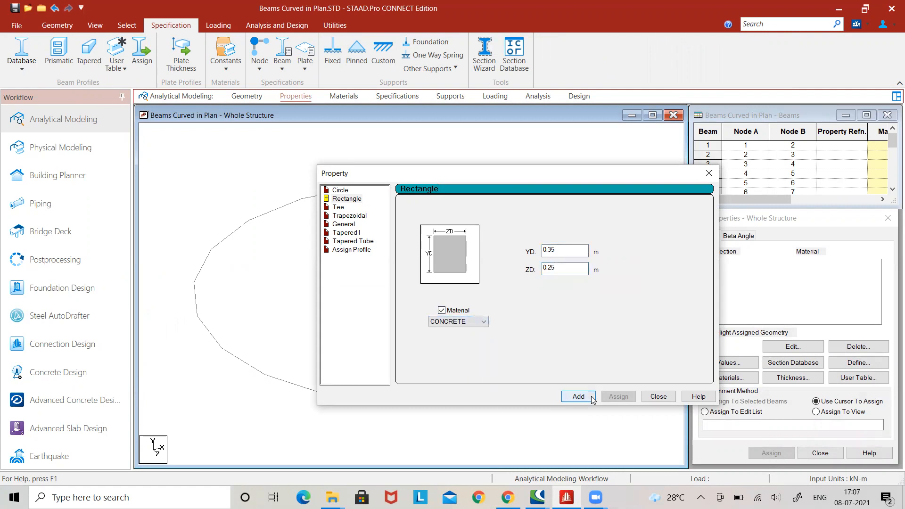
pyautogui.click(577, 396)
pyautogui.click(662, 396)
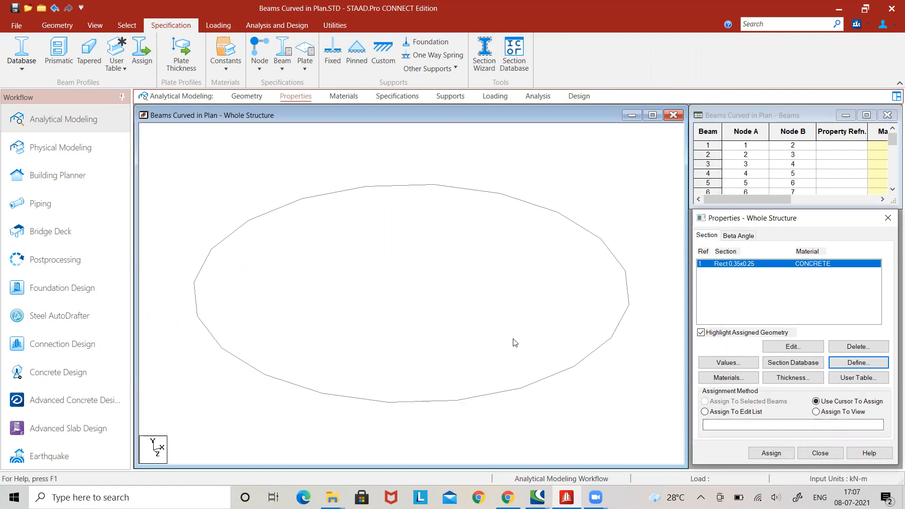
# Assign the rectangular concrete section to all beams in the view.
pyautogui.click(837, 413)
pyautogui.click(772, 453)
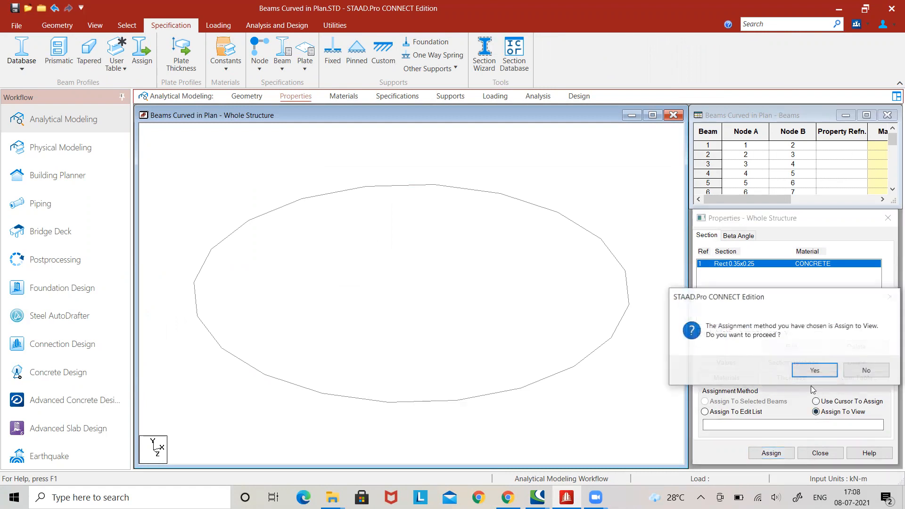
pyautogui.click(811, 371)
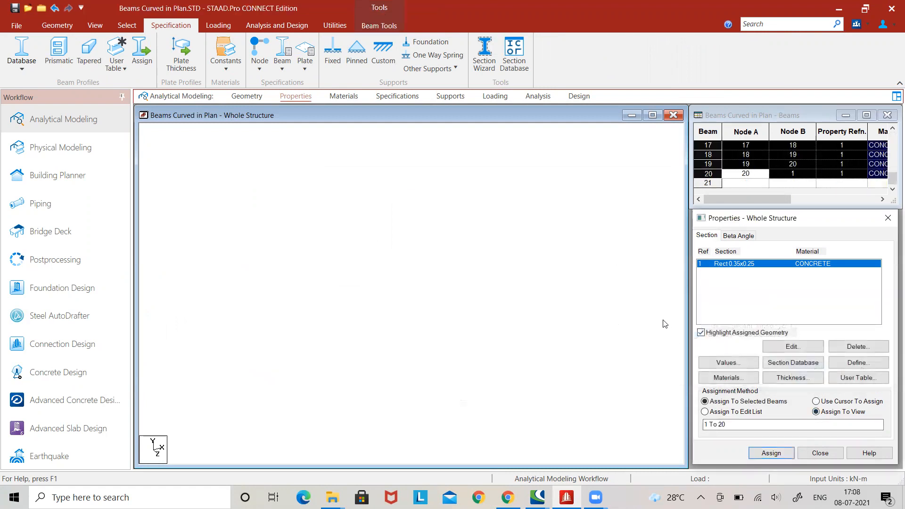
# Create a fixed support and select it in the supports list.
pyautogui.click(451, 96)
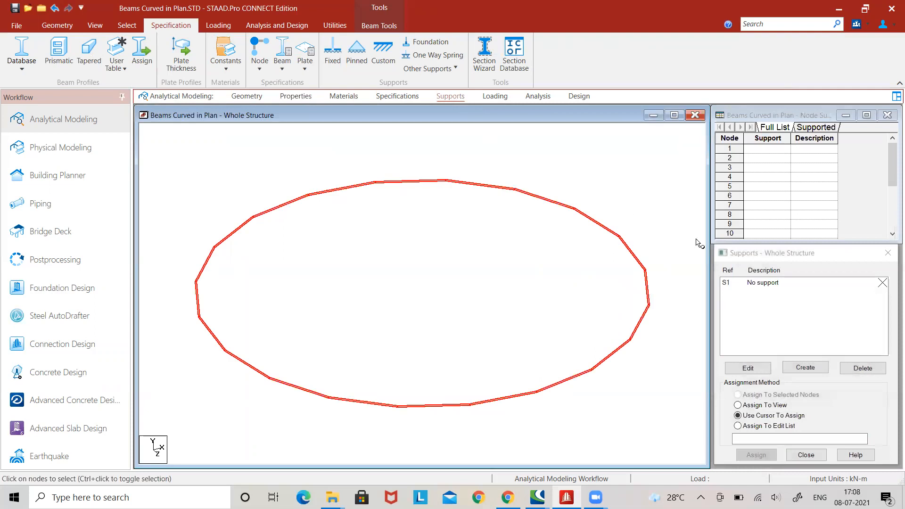
pyautogui.click(805, 368)
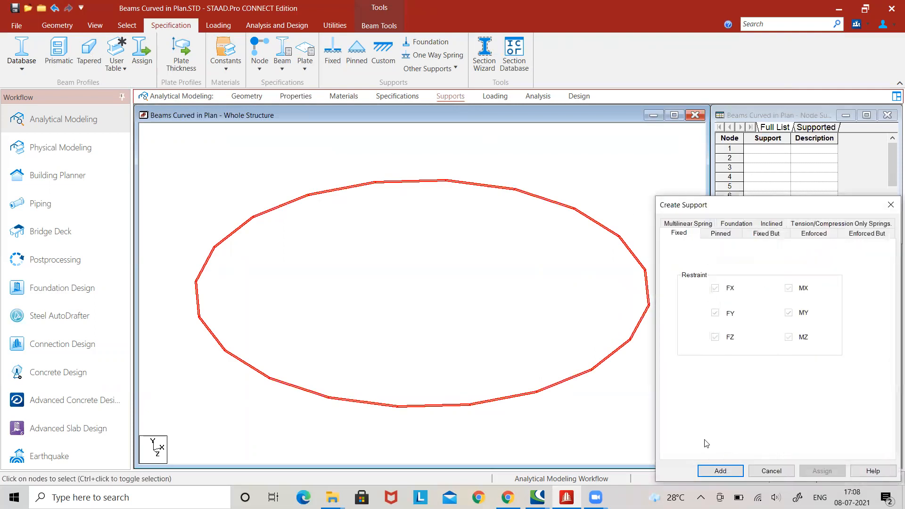
pyautogui.click(723, 473)
pyautogui.click(769, 293)
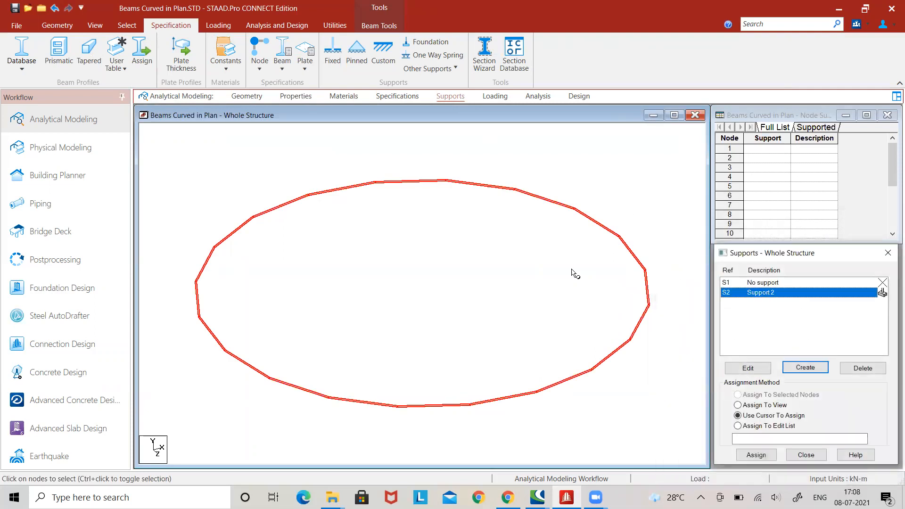
# Assign the fixed support to the four equally spaced ring nodes 4, 9, 14 and 19.
pyautogui.click(445, 180)
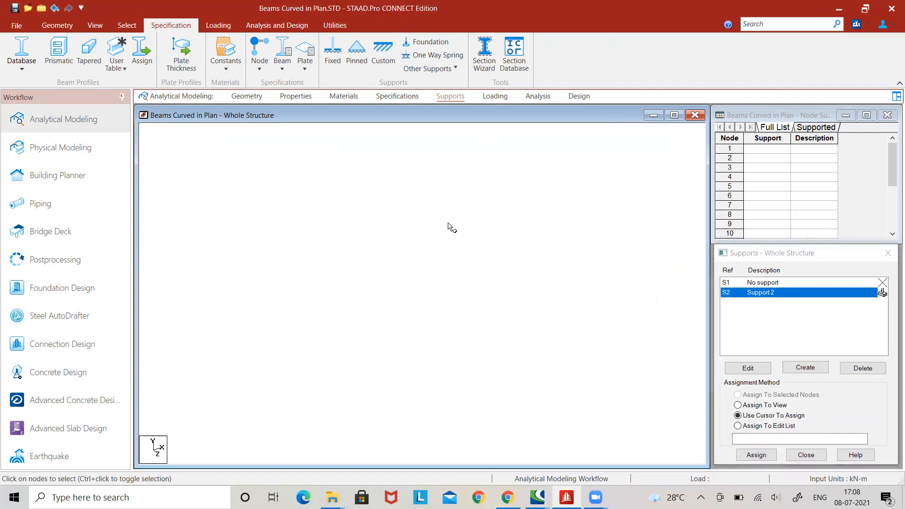
pyautogui.click(447, 182)
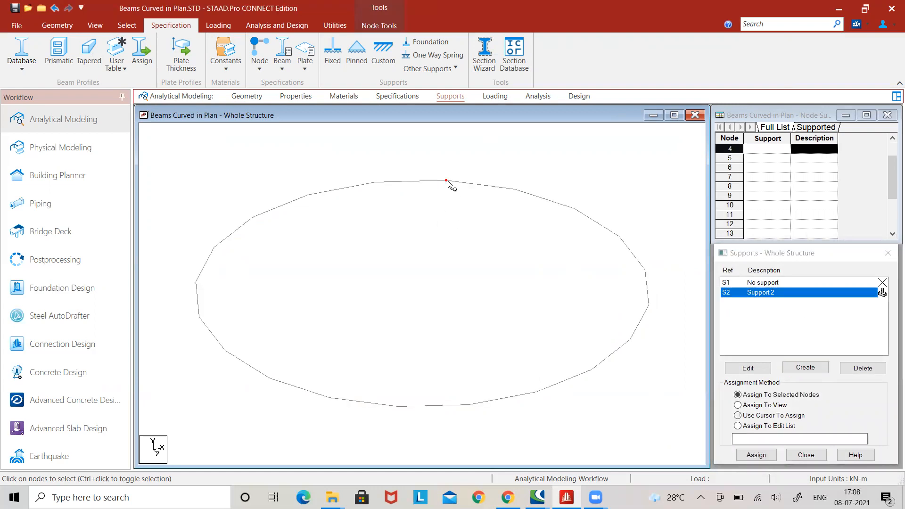
pyautogui.click(650, 306)
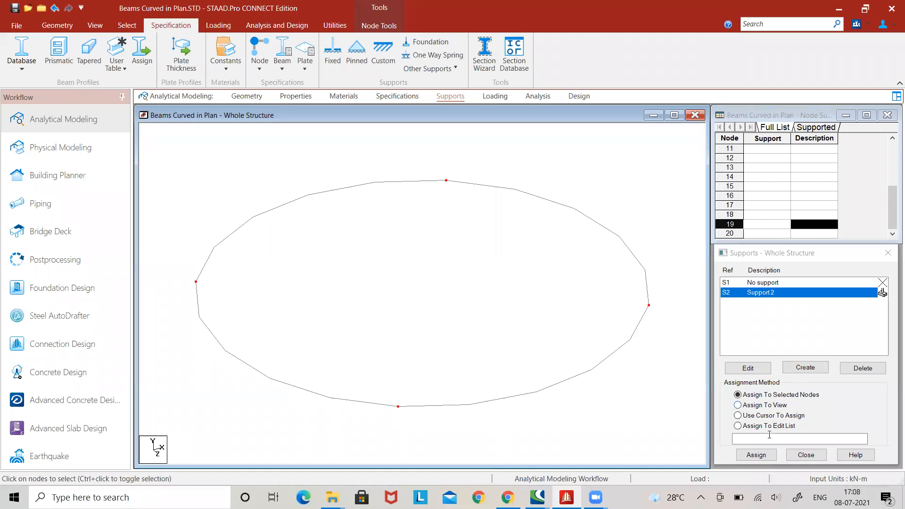
pyautogui.click(756, 455)
pyautogui.click(815, 394)
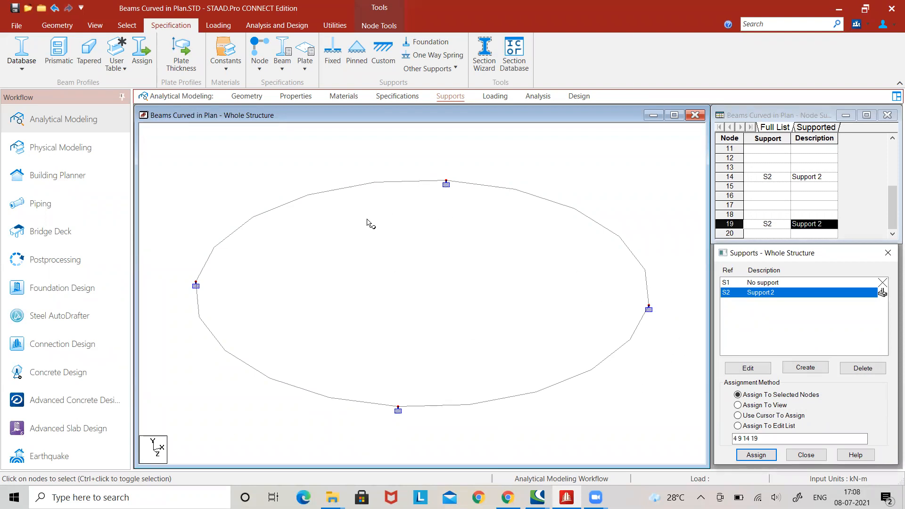
# Add primary load case 1 titled LOAD CASE 1 with the Seismic loading type.
pyautogui.click(496, 98)
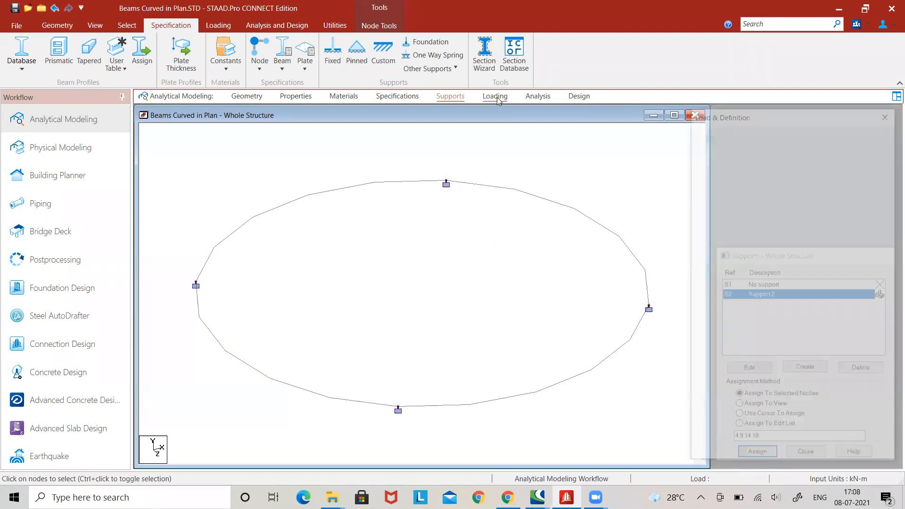
pyautogui.click(722, 137)
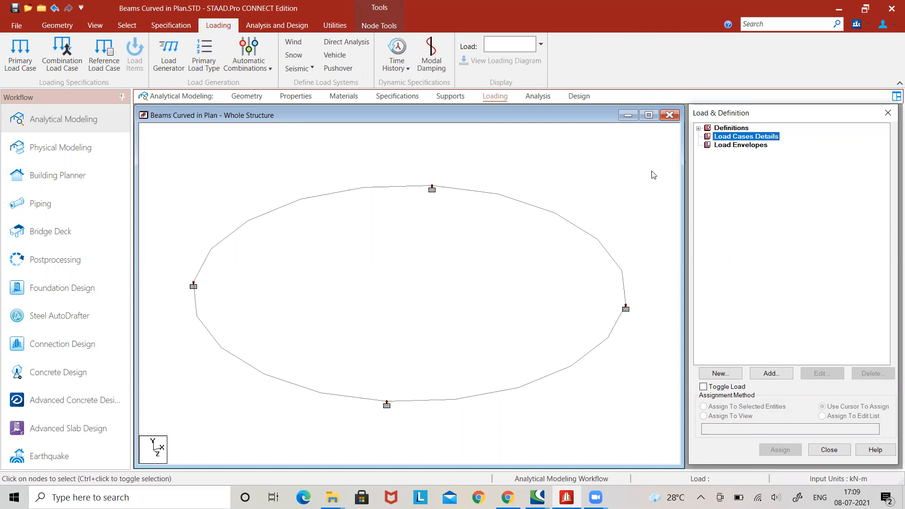
pyautogui.click(771, 374)
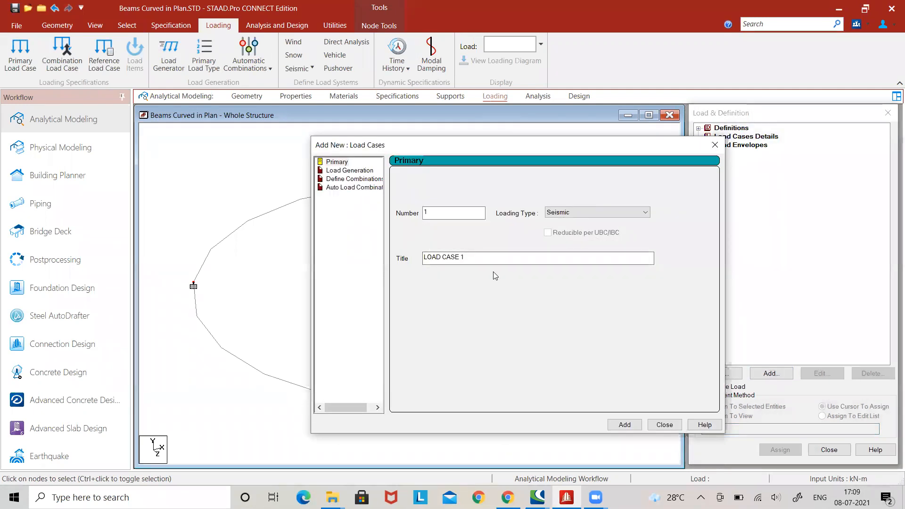
pyautogui.click(623, 426)
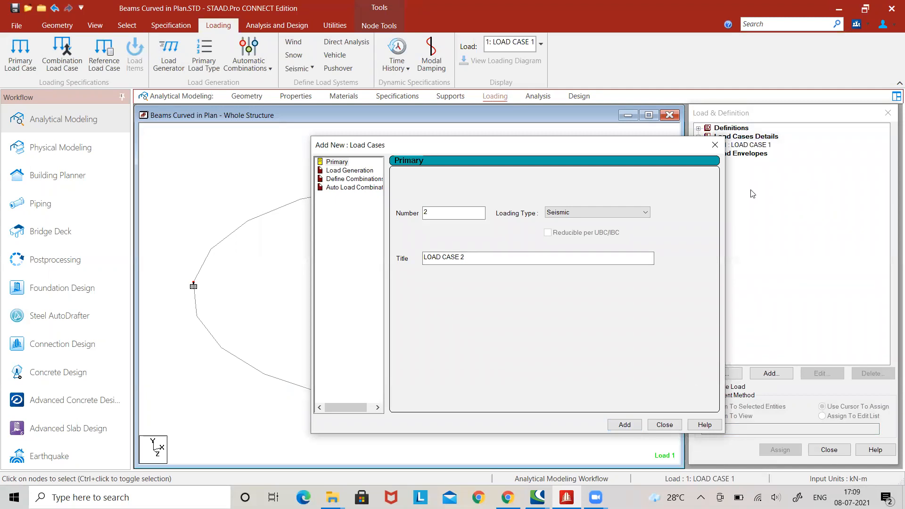
pyautogui.click(661, 424)
# Add a selfweight load in the Y direction with factor -1 to LOAD CASE 1.
pyautogui.click(740, 146)
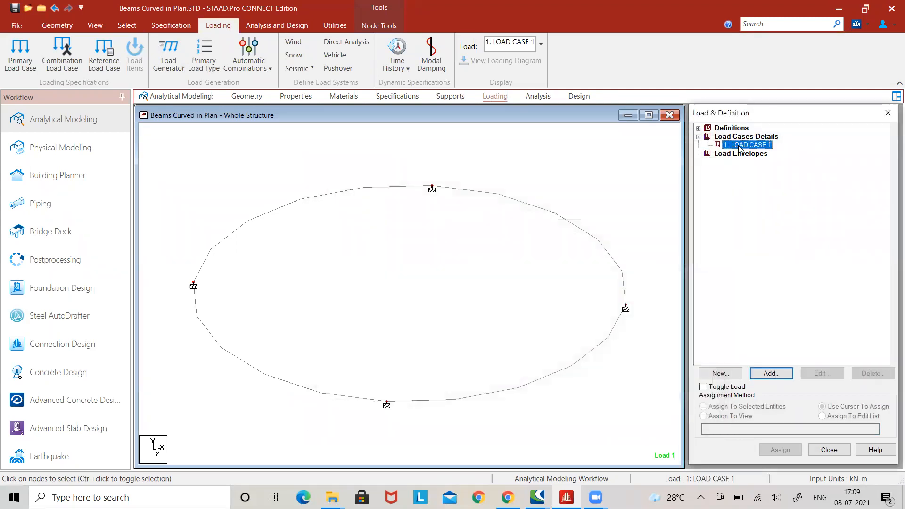
pyautogui.click(774, 372)
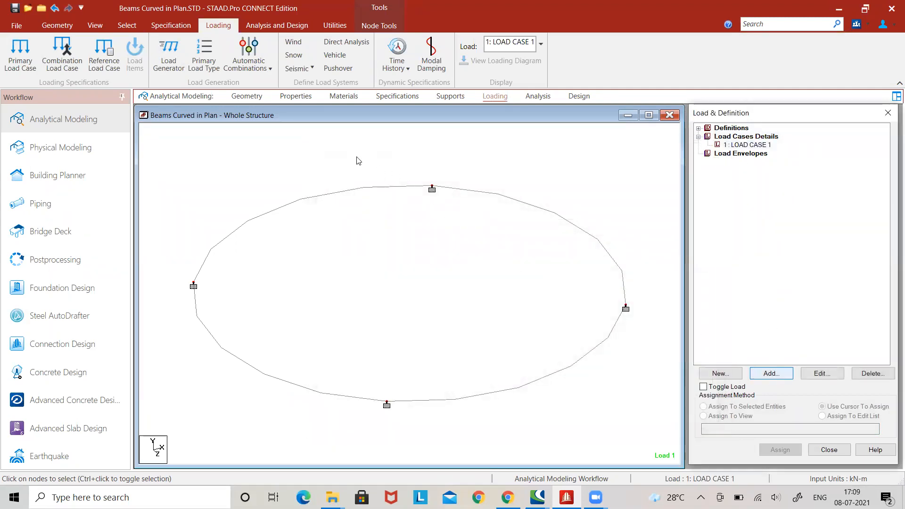
pyautogui.click(397, 179)
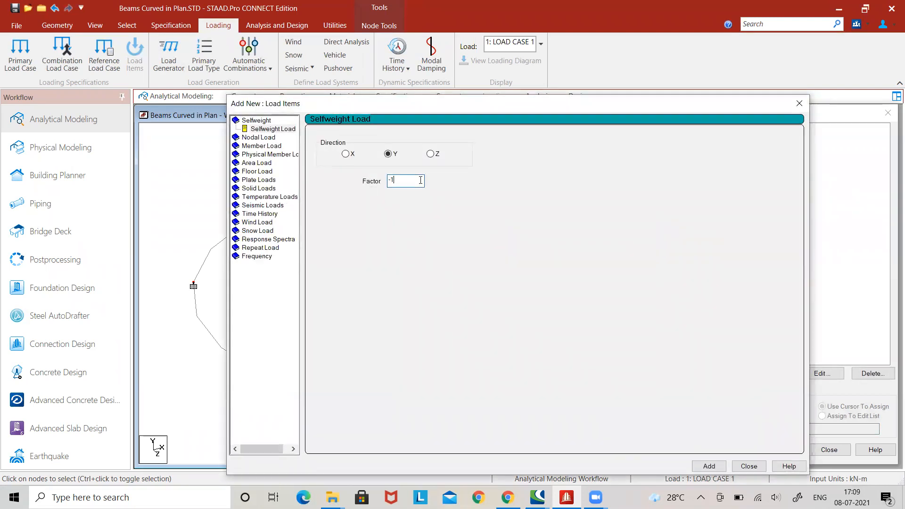
pyautogui.click(708, 466)
# Add a uniform member force of -10 kN/m in the GY direction to LOAD CASE 1.
pyautogui.click(261, 146)
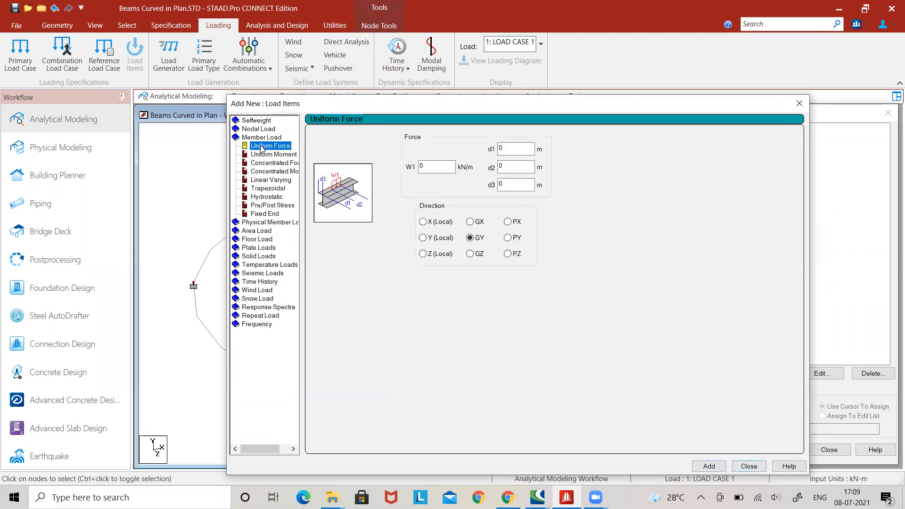
pyautogui.click(417, 167)
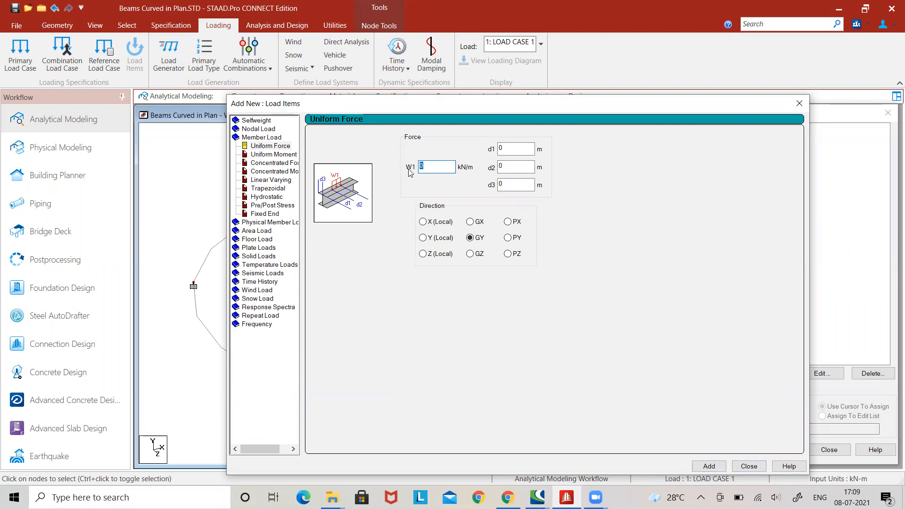
pyautogui.write('-1')
pyautogui.click(710, 467)
pyautogui.click(750, 467)
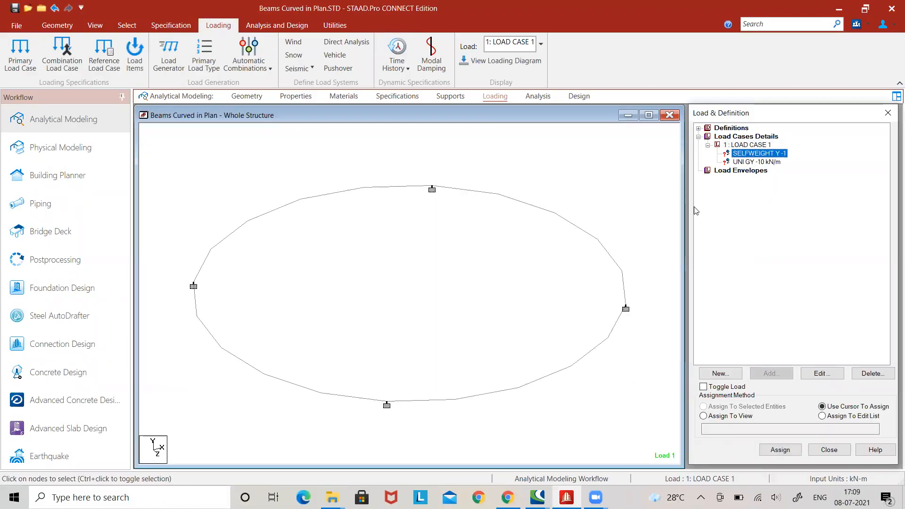
# Assign the selfweight and the -10 kN/m uniform load to all ring beams in the view.
pyautogui.click(728, 416)
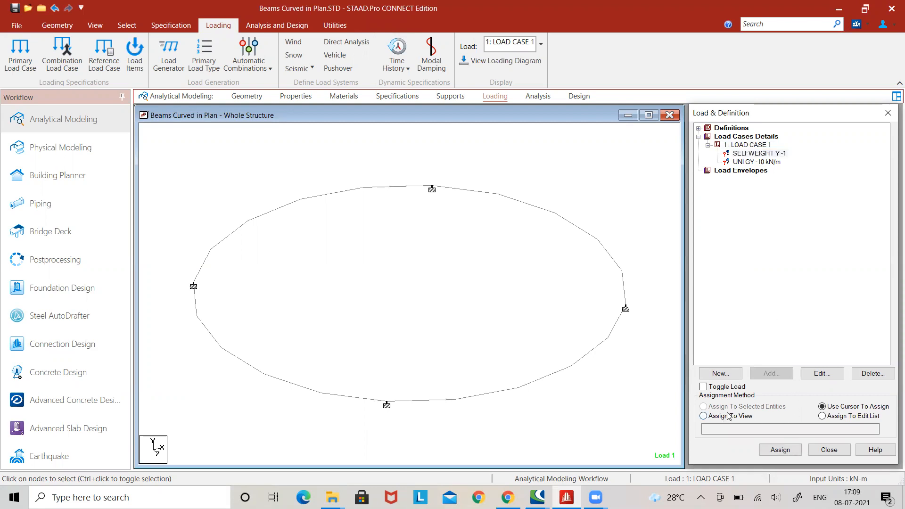
pyautogui.click(792, 453)
pyautogui.click(800, 319)
pyautogui.click(757, 162)
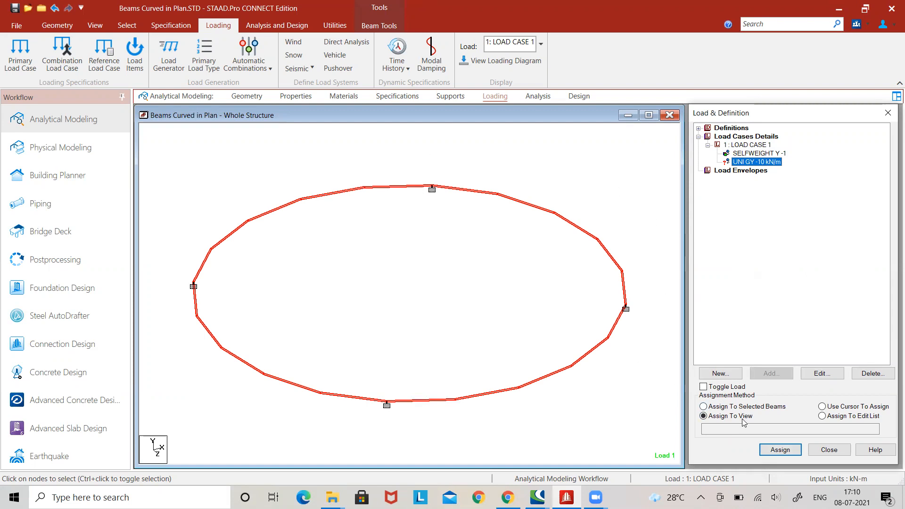
pyautogui.click(778, 449)
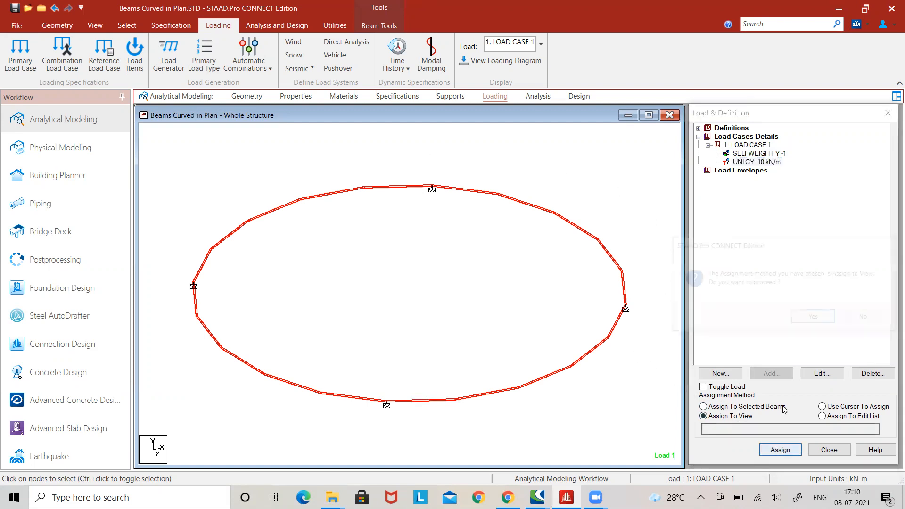
pyautogui.click(810, 315)
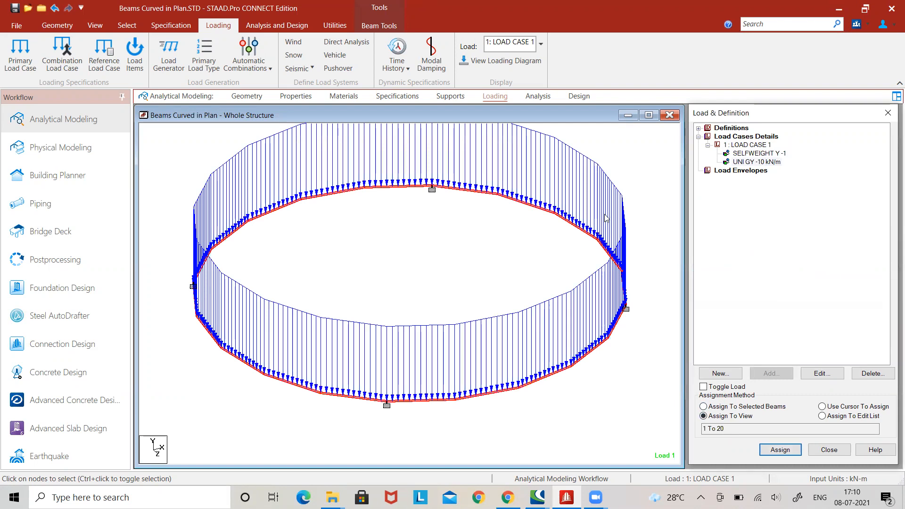
# Add a Perform Analysis command with the No Print option.
pyautogui.click(540, 99)
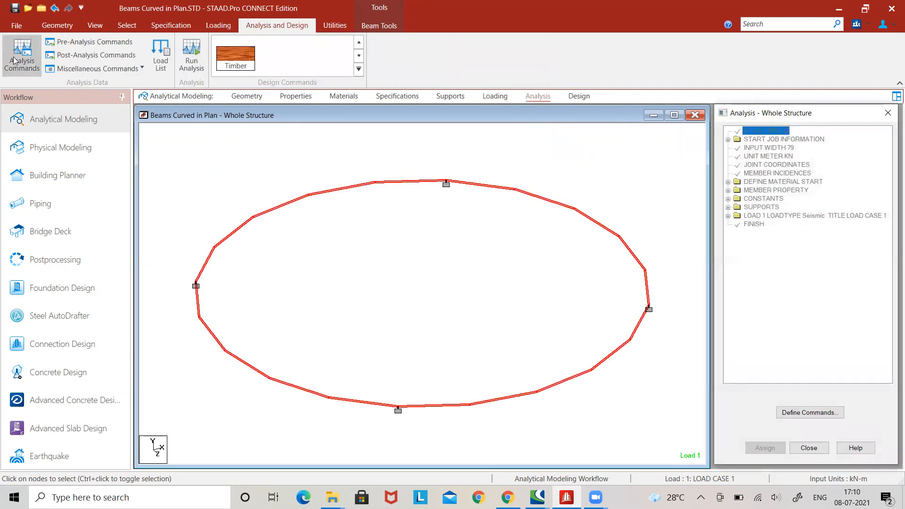
pyautogui.click(14, 59)
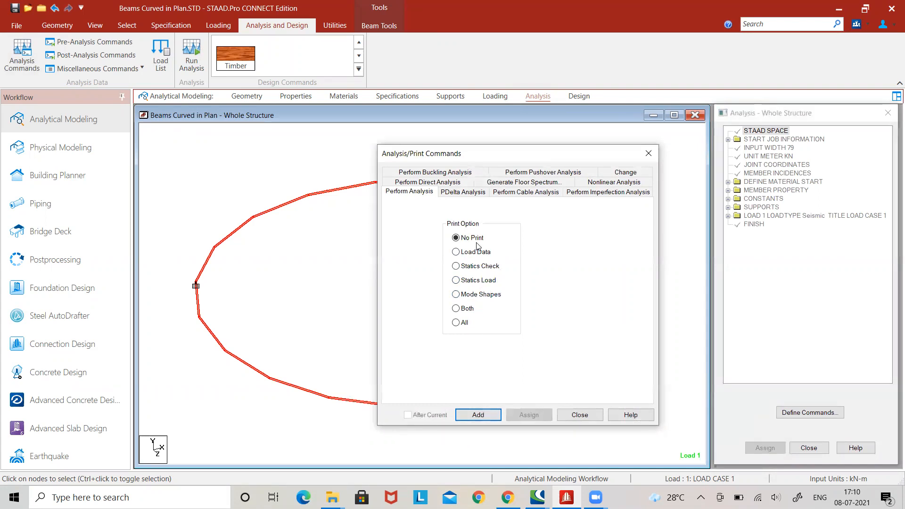
pyautogui.click(477, 414)
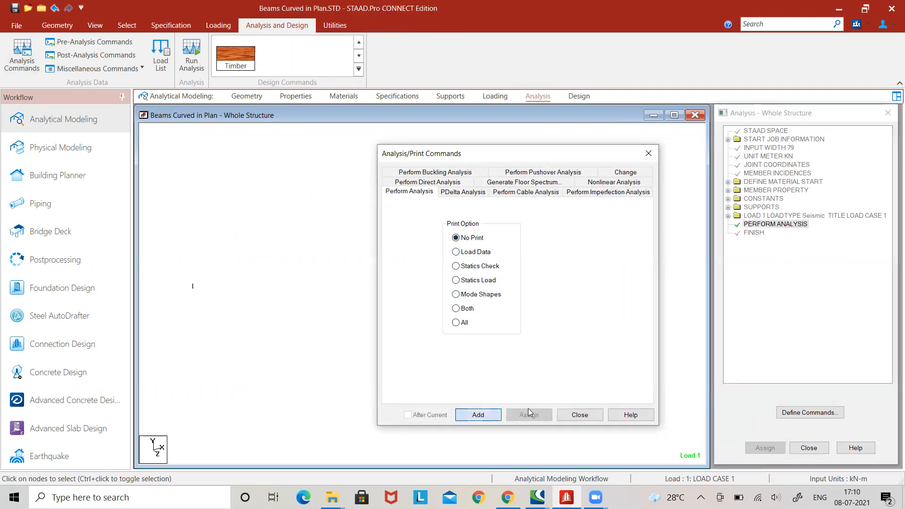
pyautogui.click(578, 415)
# Run the analysis of the ring beam and continue to post processing mode.
pyautogui.click(191, 55)
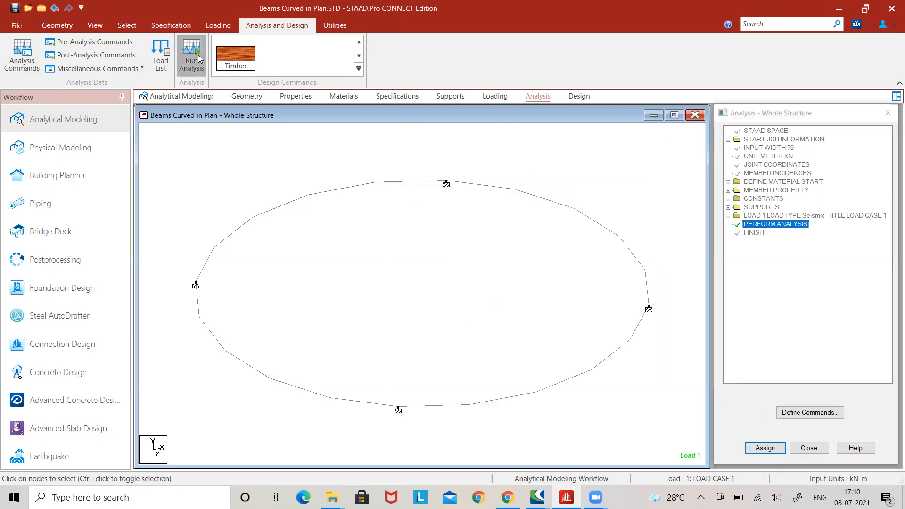
pyautogui.click(430, 298)
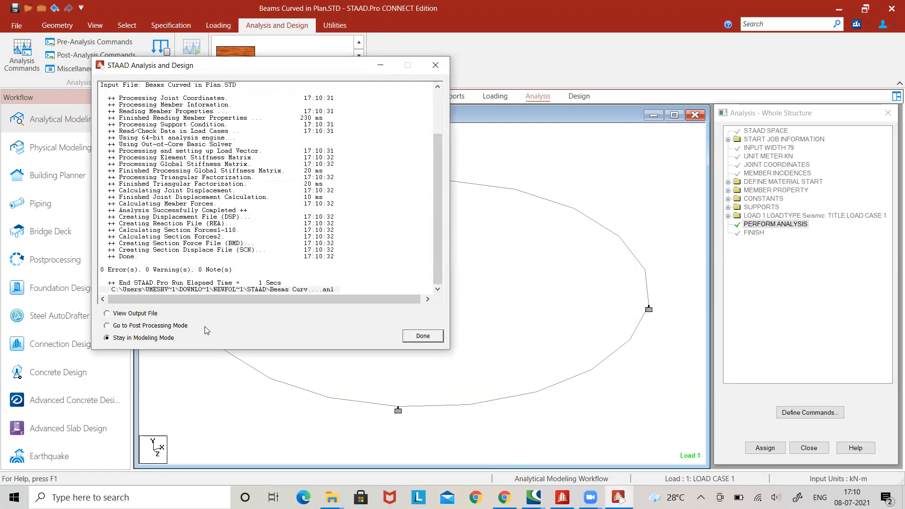
pyautogui.click(190, 327)
pyautogui.click(415, 340)
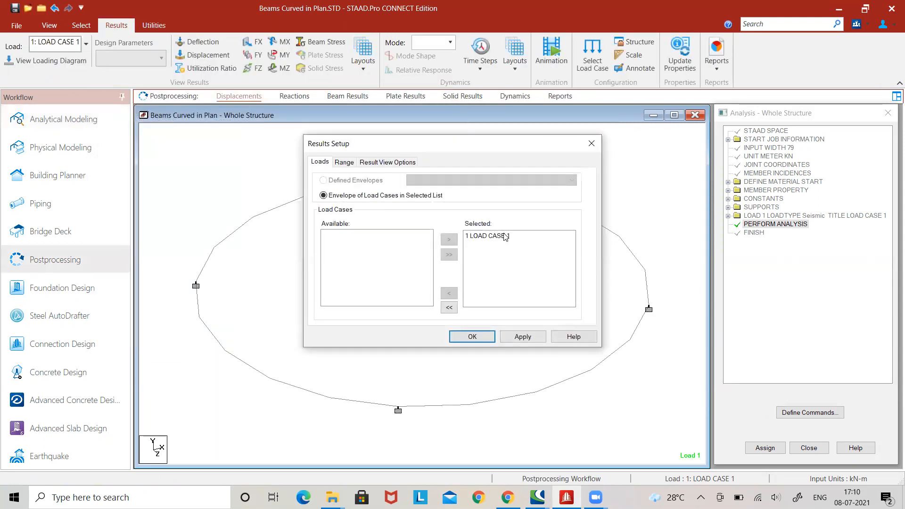
# Set up the results display for LOAD CASE 1.
pyautogui.click(505, 237)
pyautogui.click(527, 338)
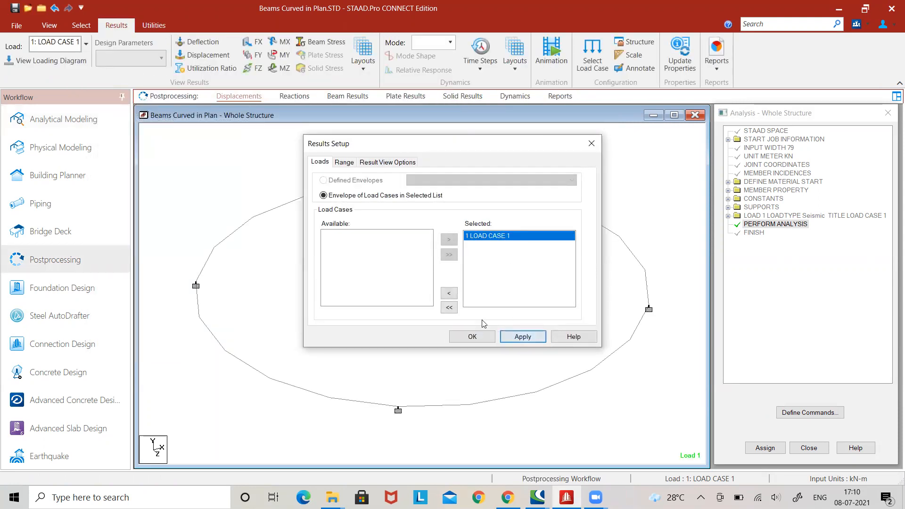
pyautogui.click(469, 337)
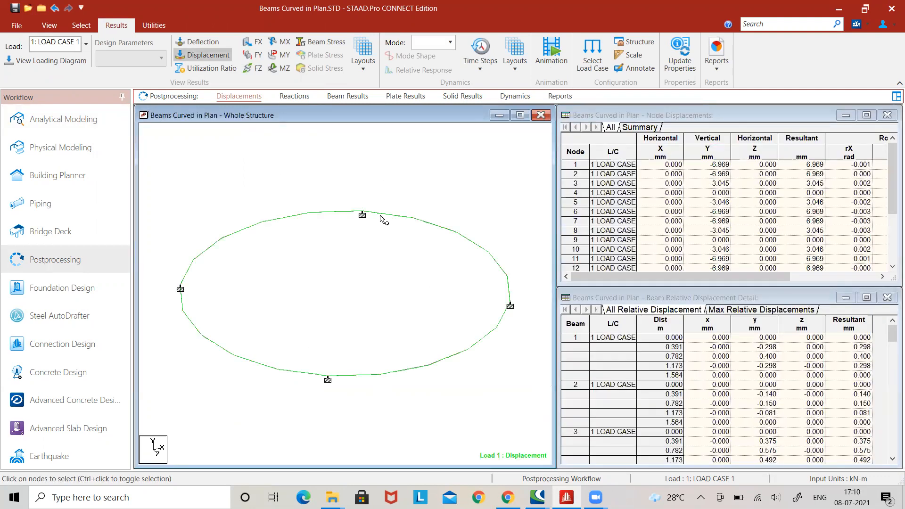
# Examine the ring's displaced shape, the node displacement table including rotations, and the relative displacements of beam 1.
pyautogui.scroll(2, 388, 225)
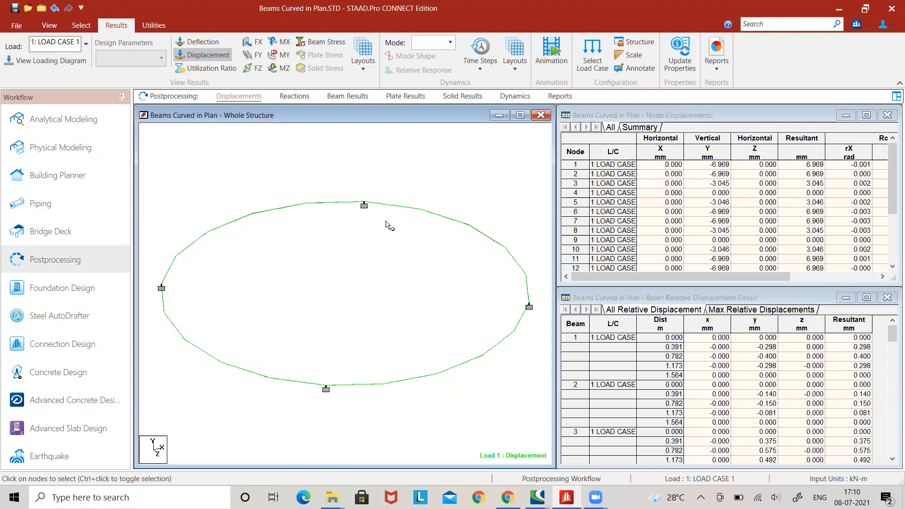
pyautogui.scroll(-1, 388, 226)
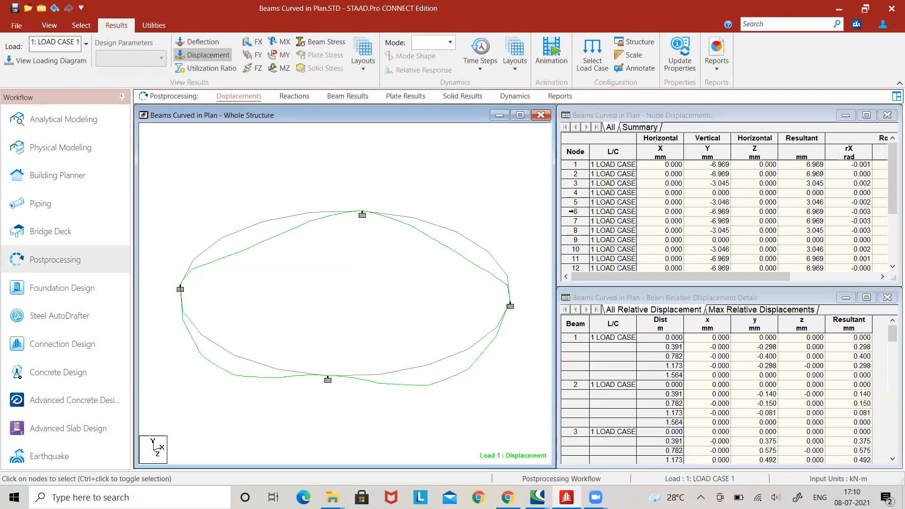
pyautogui.click(717, 169)
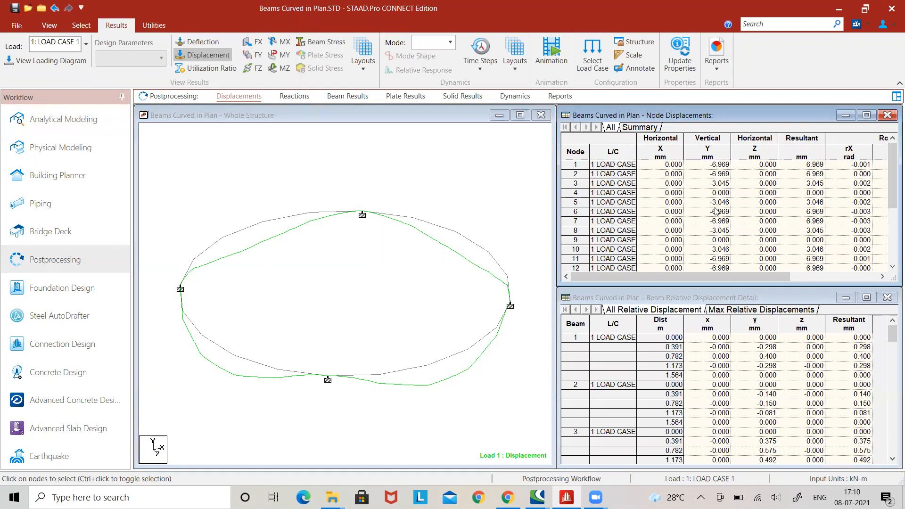
pyautogui.click(883, 277)
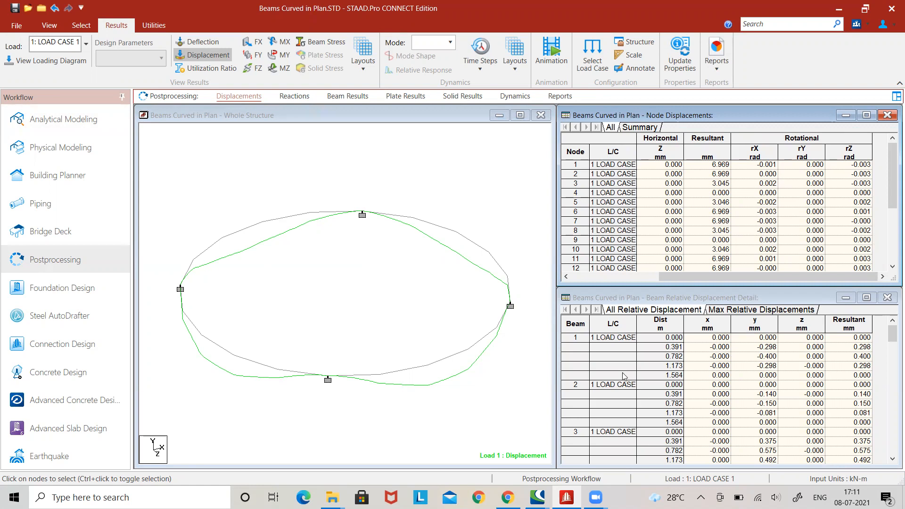
pyautogui.click(674, 374)
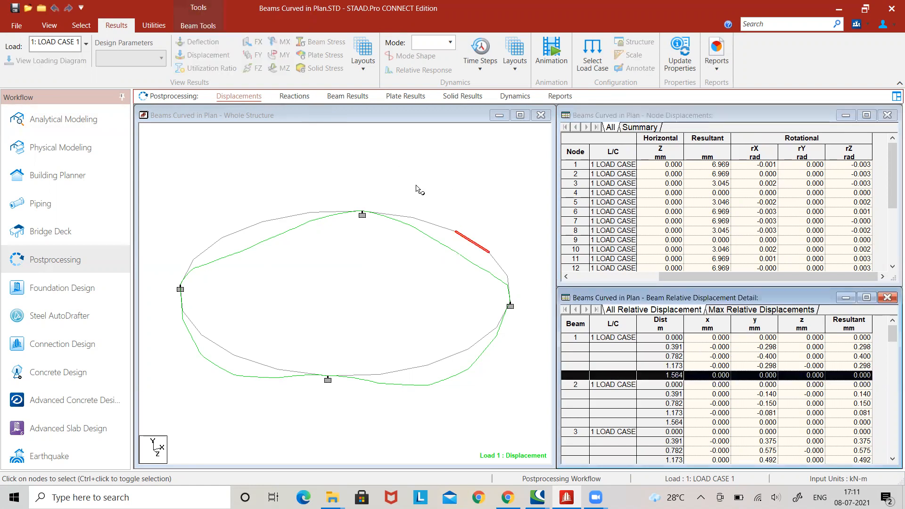
# Hide the displacement diagram and view the ring's MZ bending diagram followed by its MX torsion diagram.
pyautogui.click(399, 183)
pyautogui.click(198, 55)
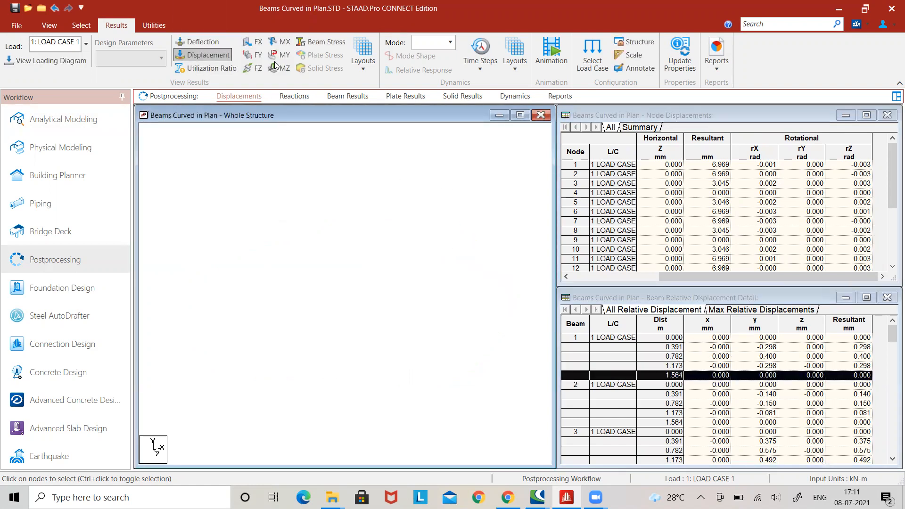
pyautogui.click(277, 67)
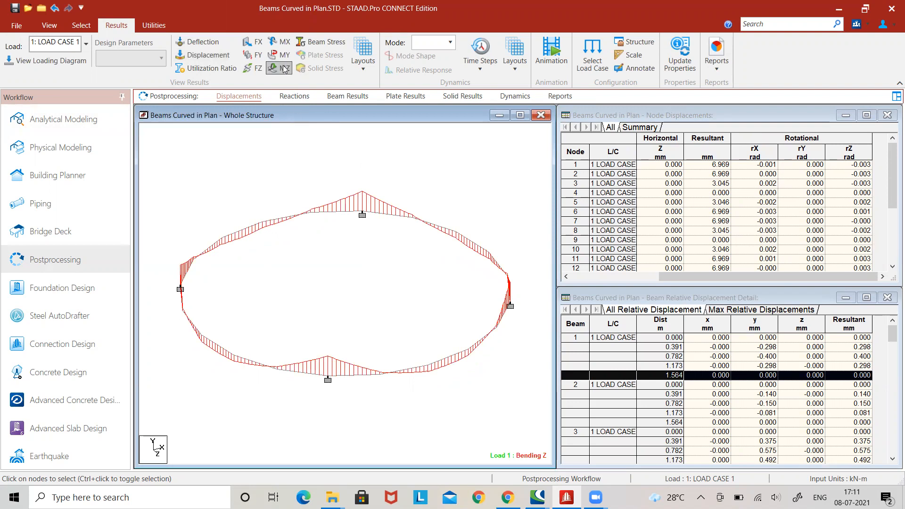
pyautogui.click(284, 41)
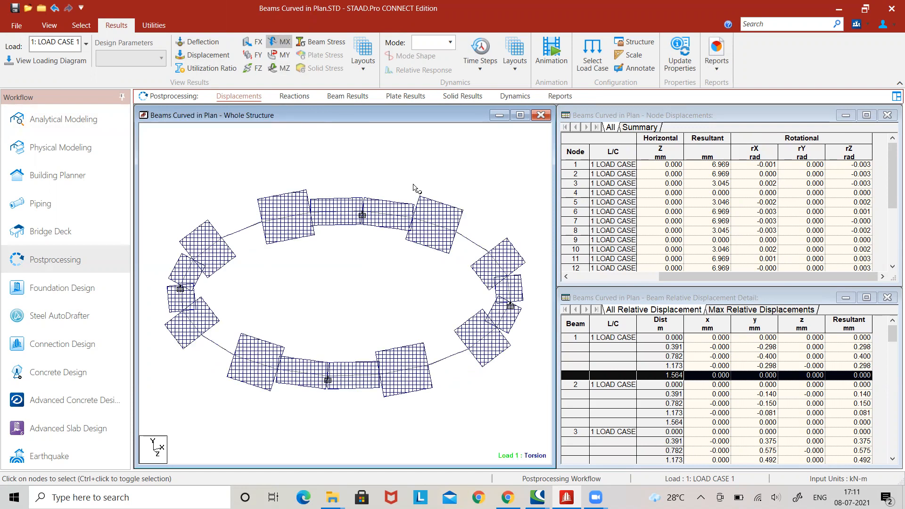
# Try to annotate the torsion diagram with the maximum bending and axial end values of the beams.
pyautogui.rightClick(385, 169)
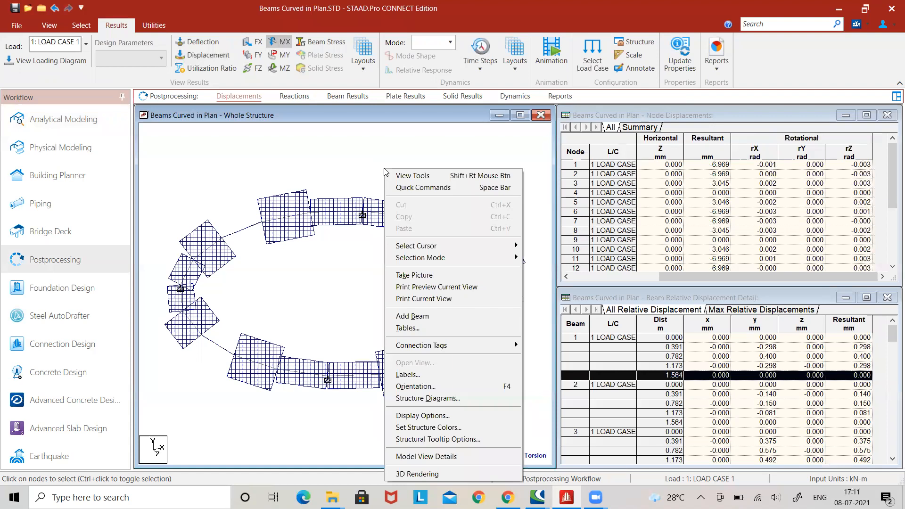
pyautogui.click(407, 154)
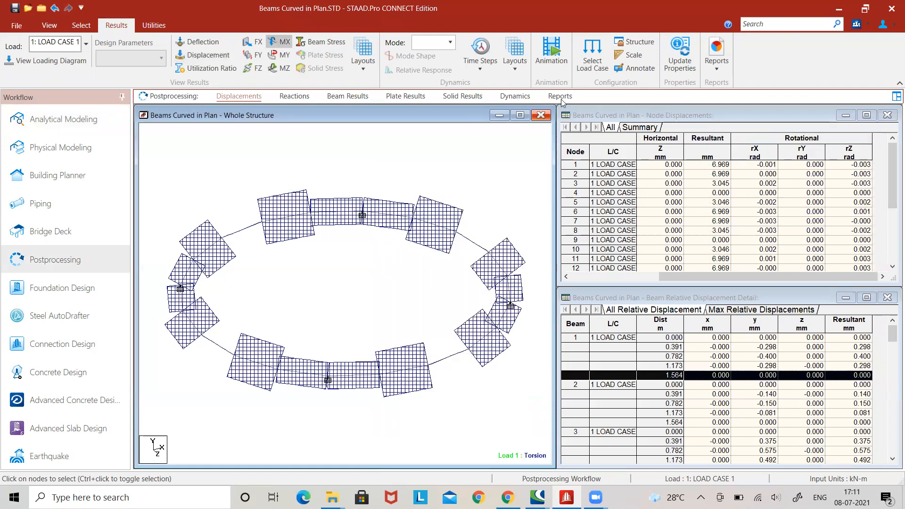
pyautogui.click(650, 71)
pyautogui.click(402, 160)
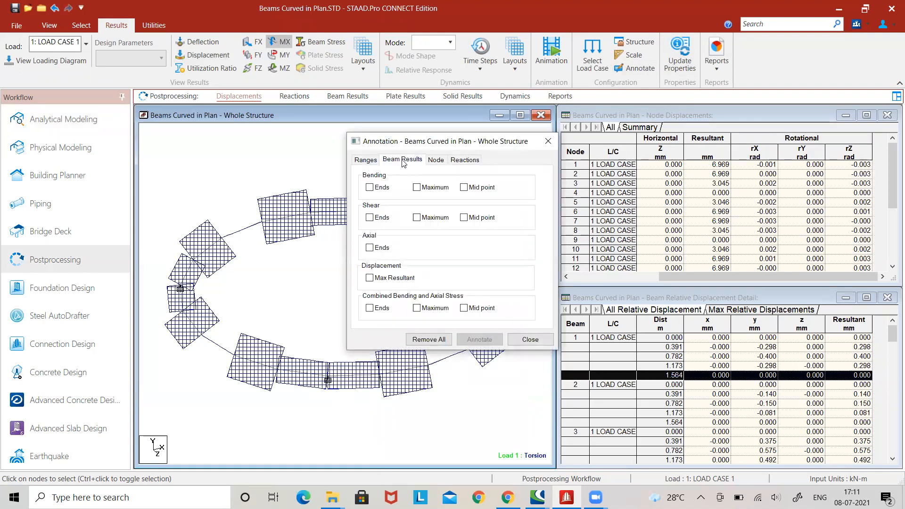
pyautogui.click(417, 187)
pyautogui.click(469, 340)
pyautogui.click(545, 274)
pyautogui.click(370, 248)
pyautogui.click(485, 338)
pyautogui.click(536, 276)
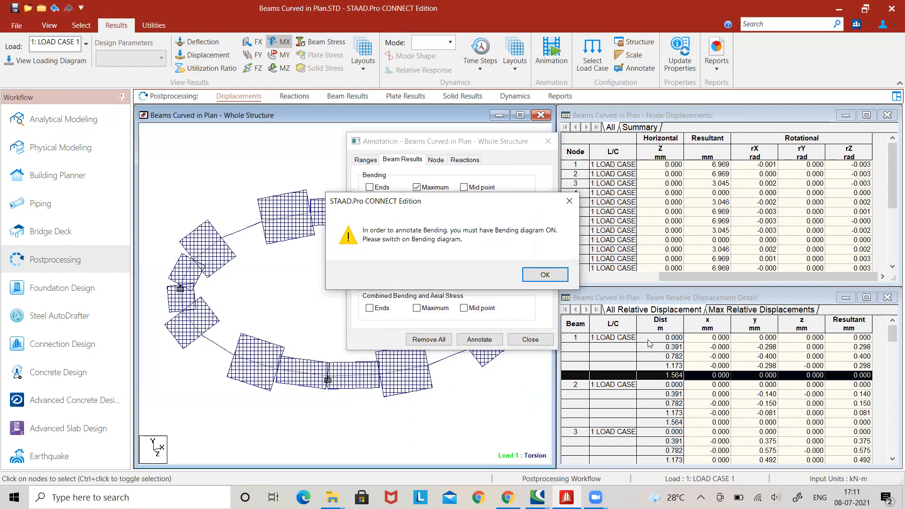
pyautogui.click(545, 274)
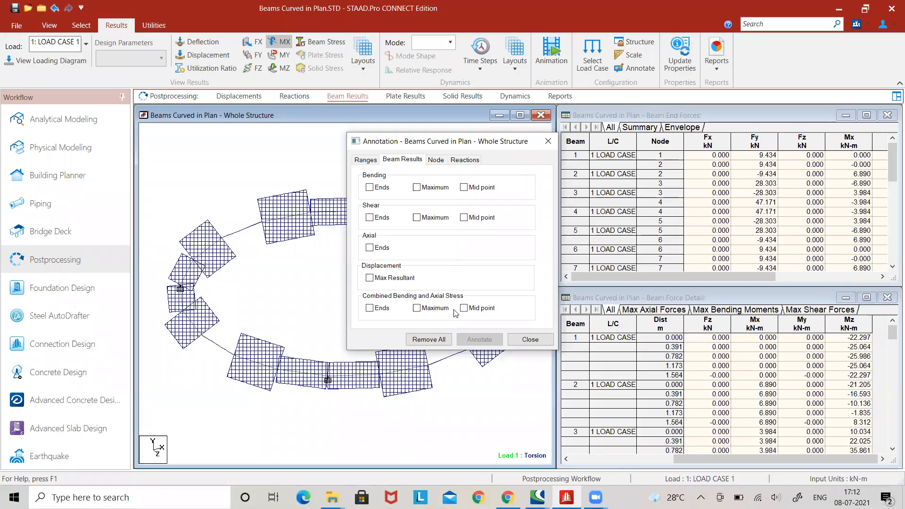
pyautogui.click(529, 340)
# Replace the torsion diagram with the MZ bending moment diagram.
pyautogui.click(280, 42)
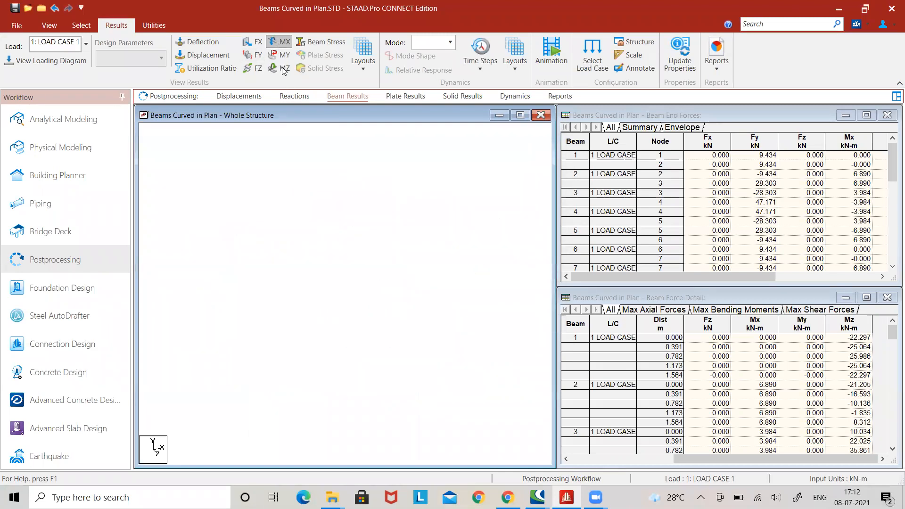
pyautogui.click(280, 68)
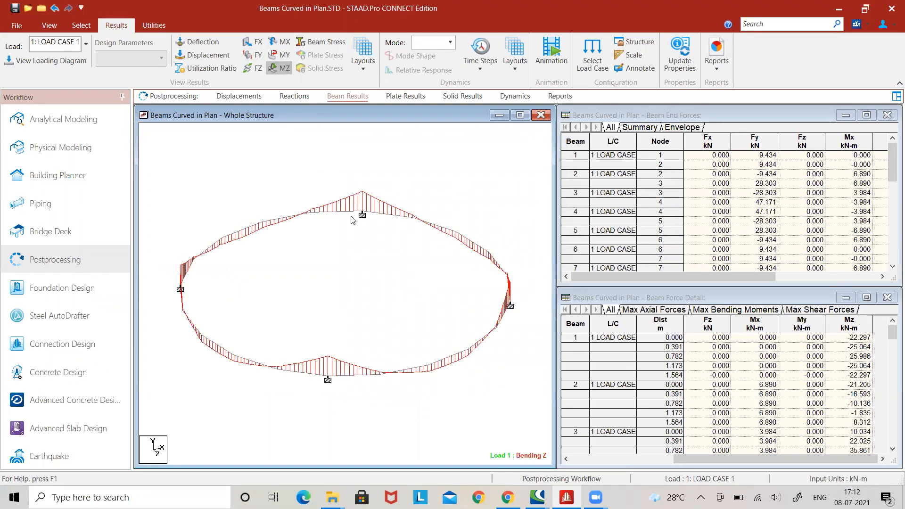
pyautogui.rightClick(343, 151)
pyautogui.click(367, 118)
# Annotate the maximum bending moments on the ring's bending diagram, inspect them and remove the labels.
pyautogui.click(639, 68)
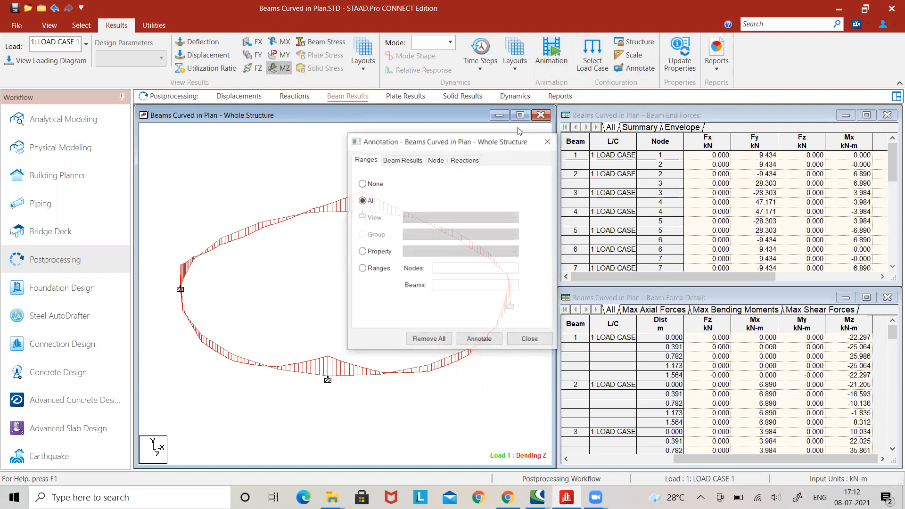
pyautogui.click(403, 160)
pyautogui.click(417, 188)
pyautogui.click(480, 339)
pyautogui.click(428, 340)
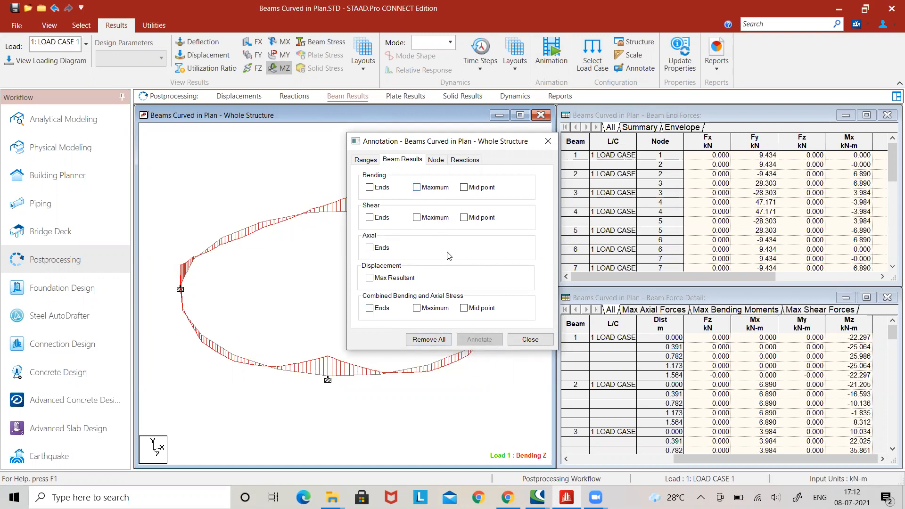
pyautogui.click(476, 342)
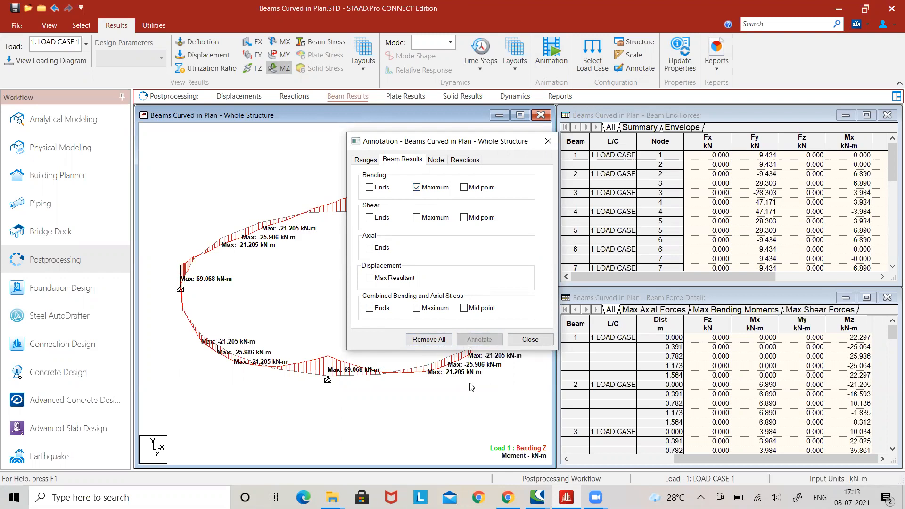
pyautogui.click(530, 340)
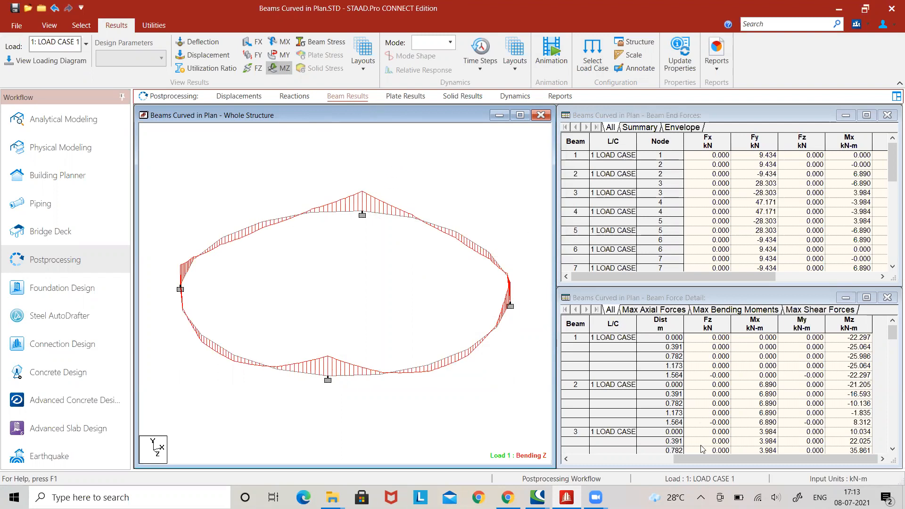
# Examine the axial, shear, torsion and bending columns of the beam force detail table for the ring beams.
pyautogui.click(723, 460)
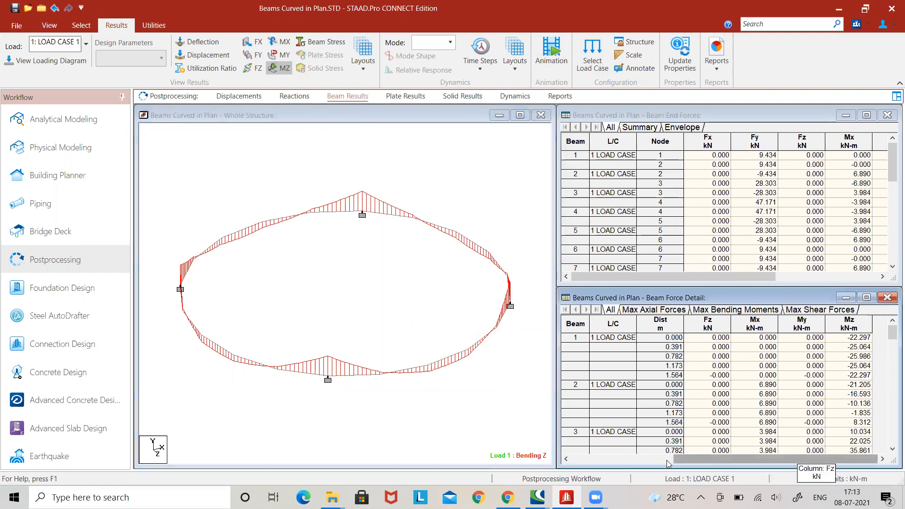
pyautogui.moveTo(723, 460); pyautogui.dragTo(667, 460)
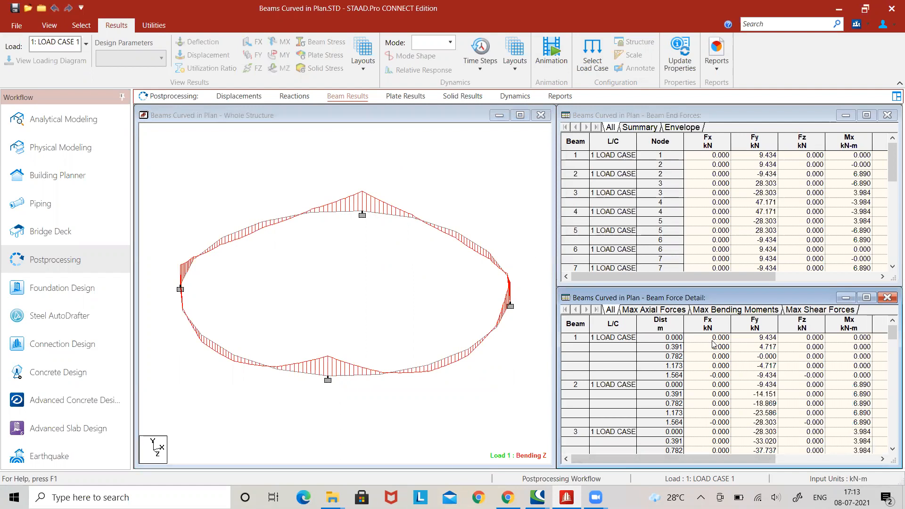
pyautogui.click(882, 460)
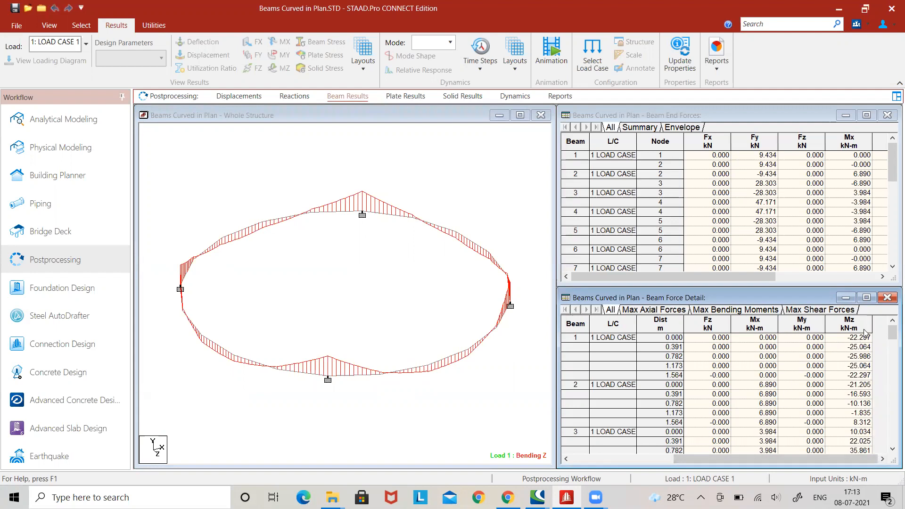
pyautogui.click(892, 449)
pyautogui.moveTo(892, 449); pyautogui.dragTo(892, 451)
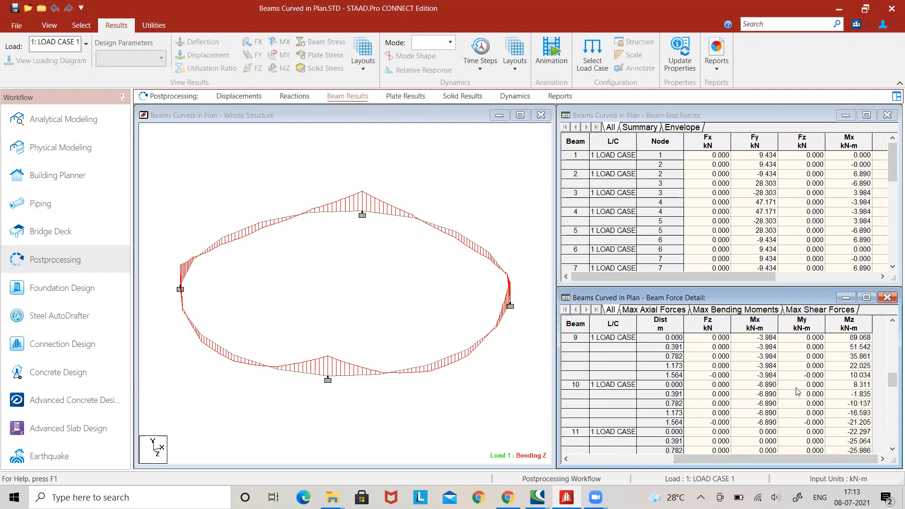
pyautogui.moveTo(891, 376); pyautogui.dragTo(892, 333)
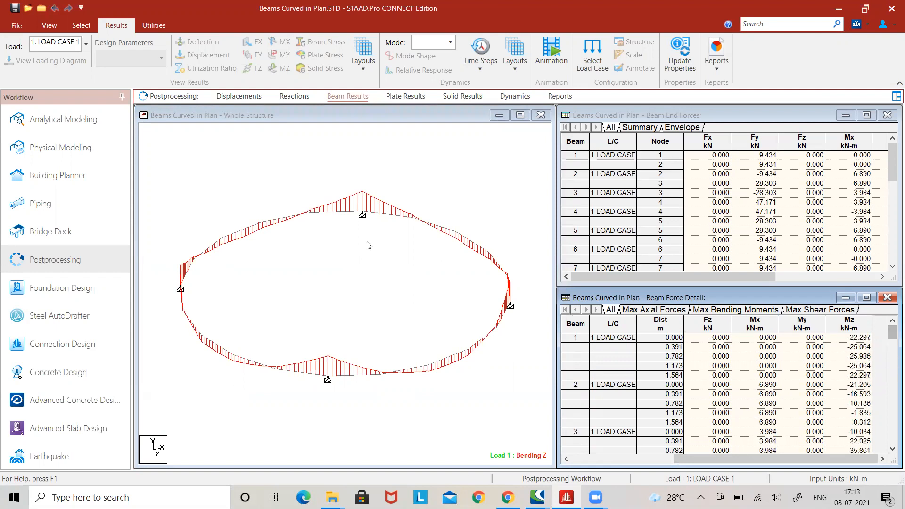